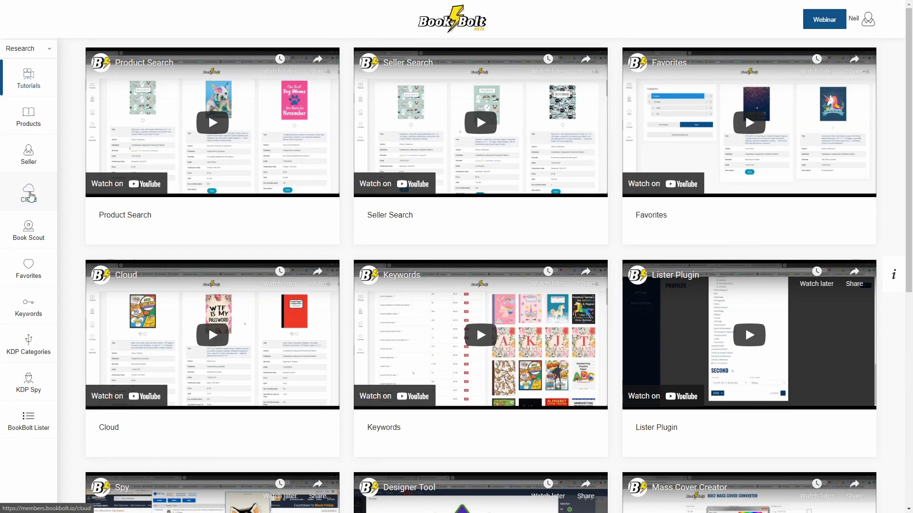
Open the Cloud search with Top 100 bestsellers and raise the BSR upper limit to 813043.
{"action": "left_click", "coordinate": [31, 196]}
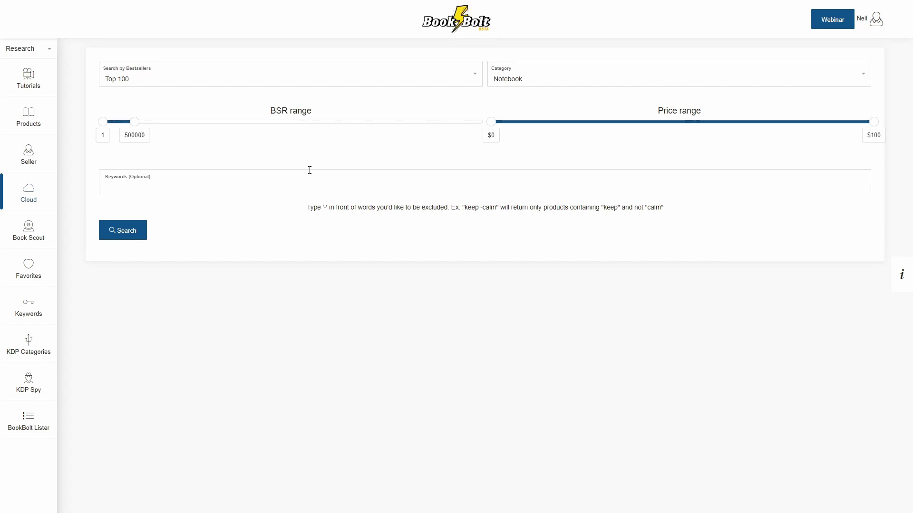
{"action": "left_click", "coordinate": [271, 85]}
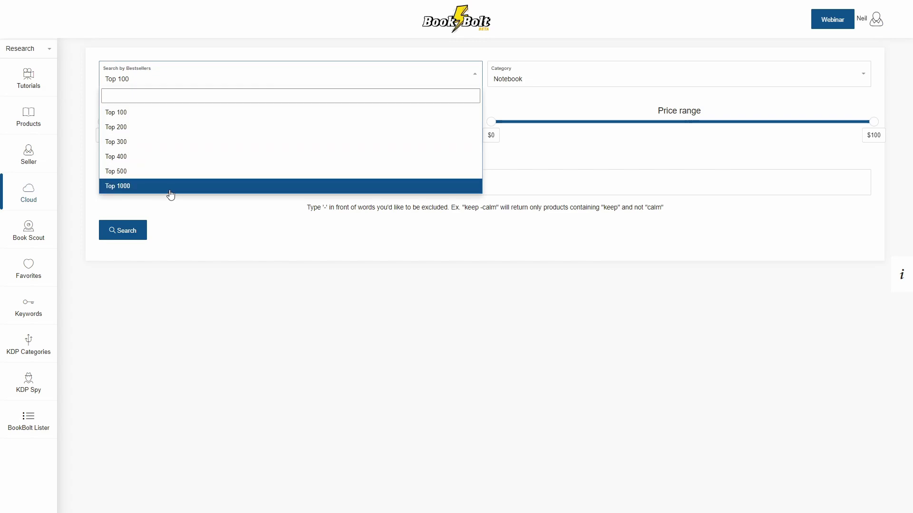
{"action": "left_click", "coordinate": [146, 116]}
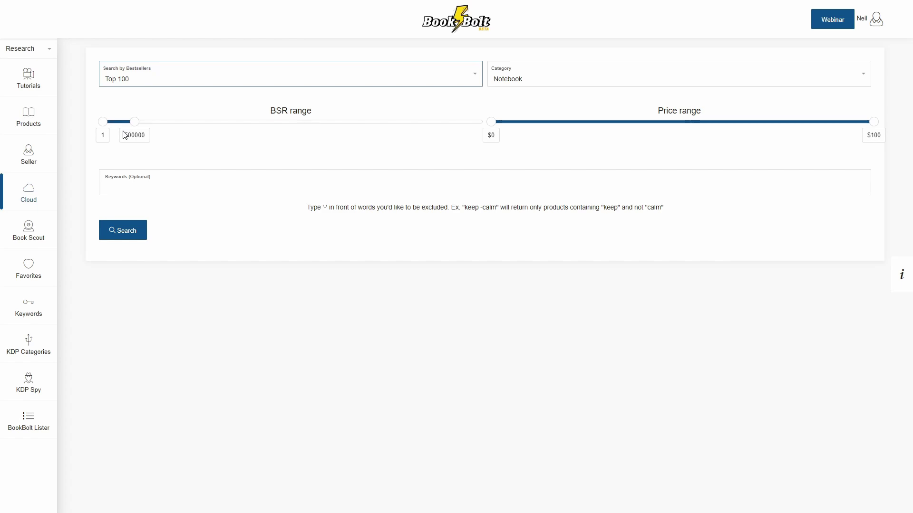
{"action": "left_click_drag", "start_coordinate": [134, 122], "coordinate": [153, 126]}
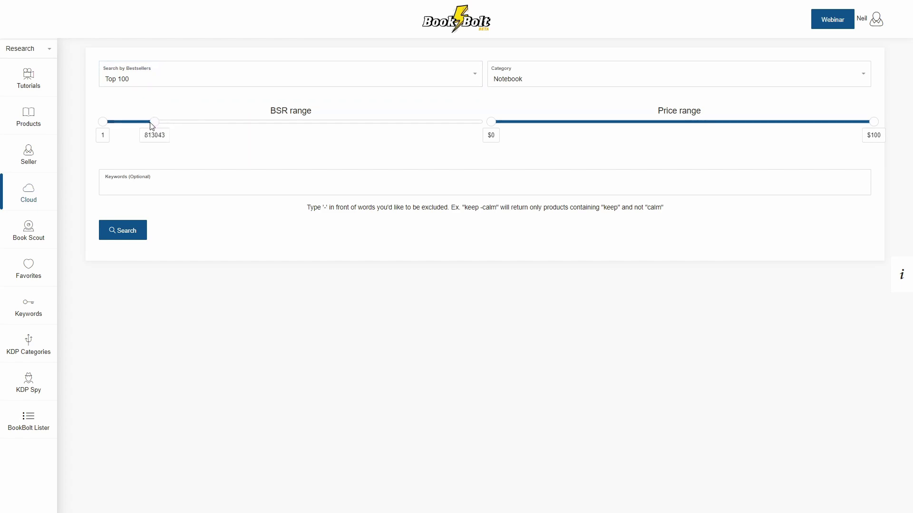
Change the Cloud search category from Notebook to Coloring Book.
{"action": "left_click", "coordinate": [543, 82]}
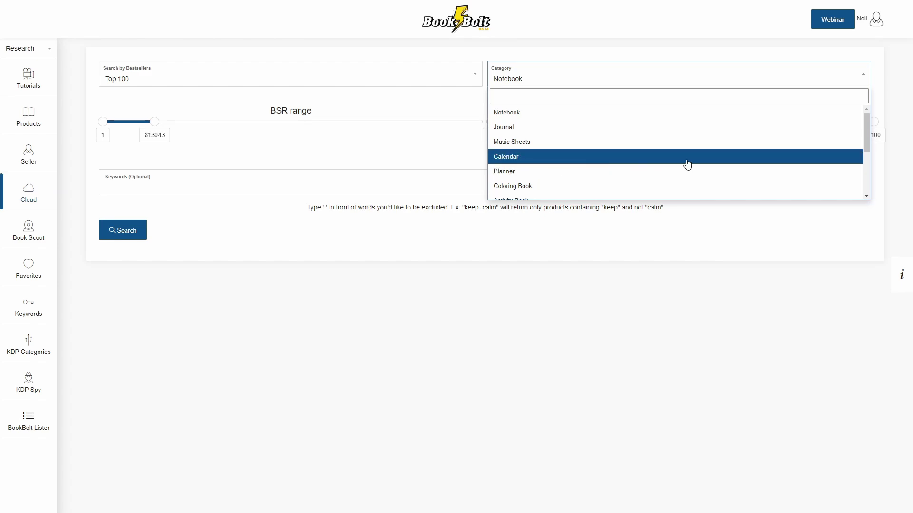
{"action": "left_click_drag", "start_coordinate": [865, 130], "coordinate": [866, 162]}
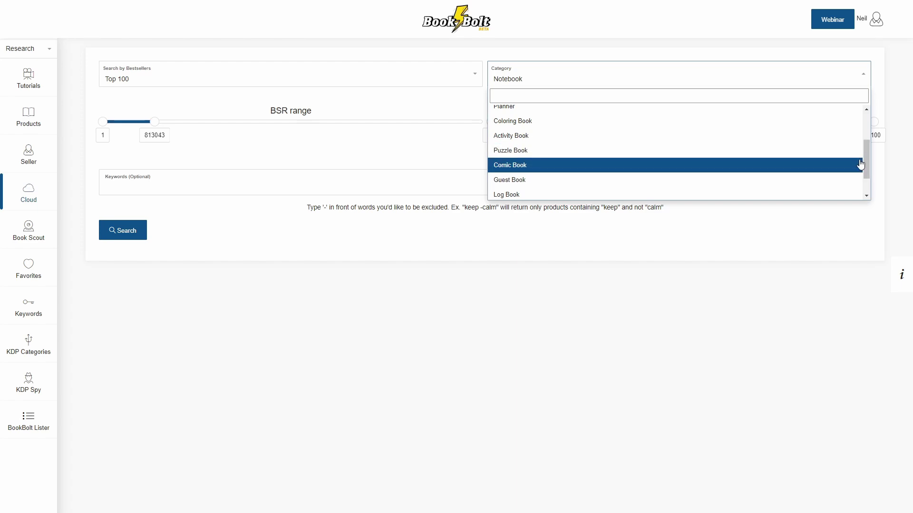
{"action": "left_click_drag", "start_coordinate": [865, 164], "coordinate": [866, 181]}
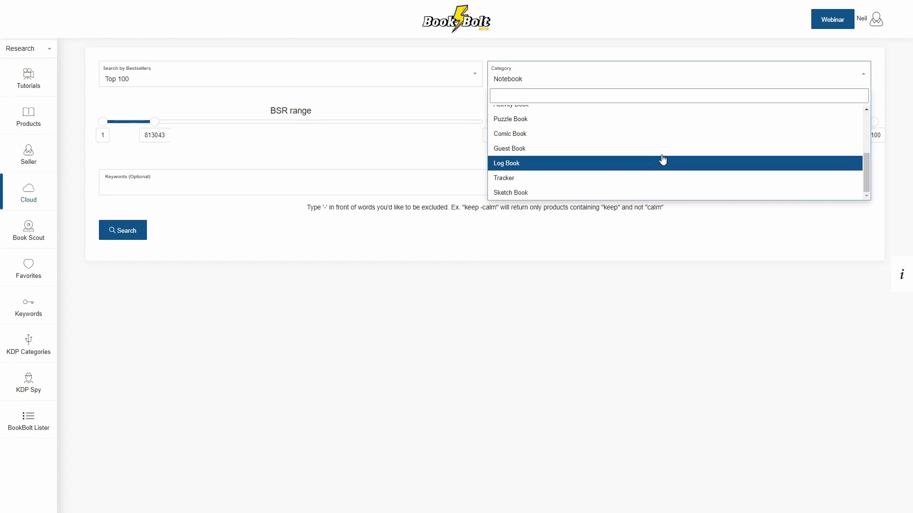
{"action": "left_click_drag", "start_coordinate": [866, 169], "coordinate": [868, 155]}
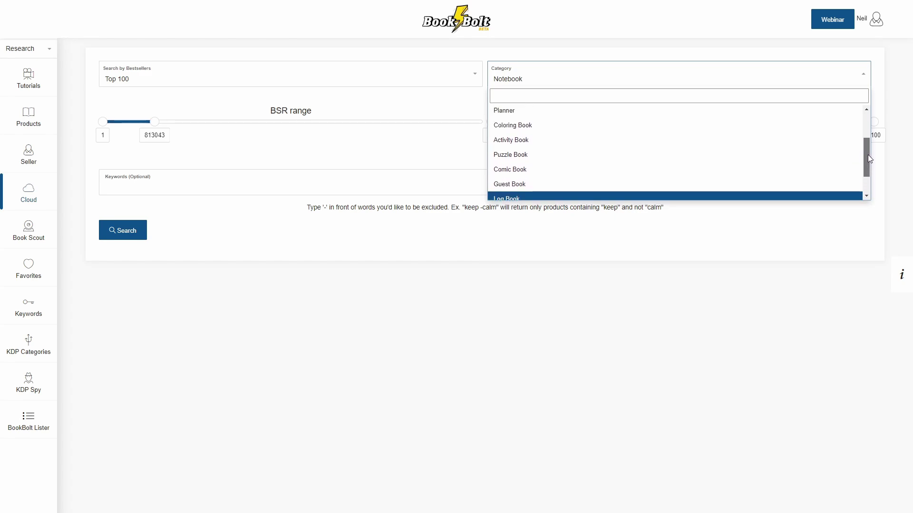
{"action": "left_click", "coordinate": [541, 131]}
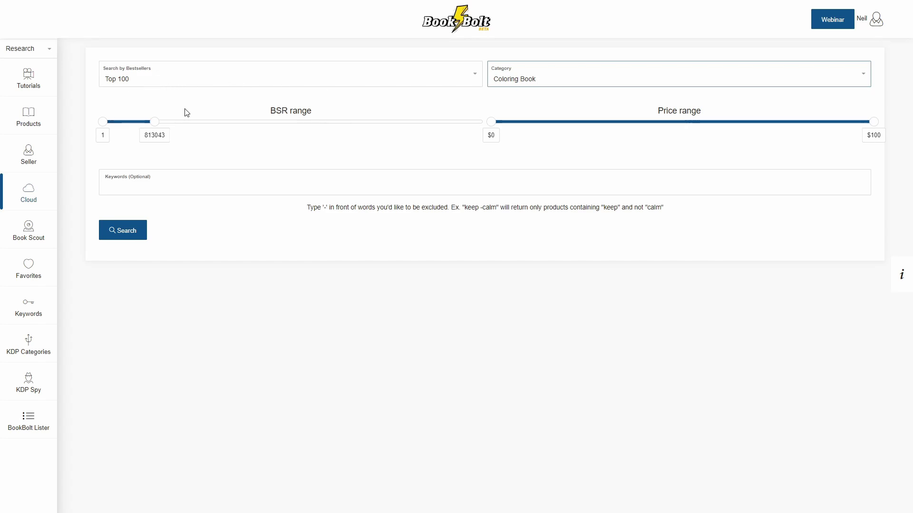
Run the Coloring Book search and review the Top Bestsellers value of 100 and keyword counts.
{"action": "left_click", "coordinate": [108, 233]}
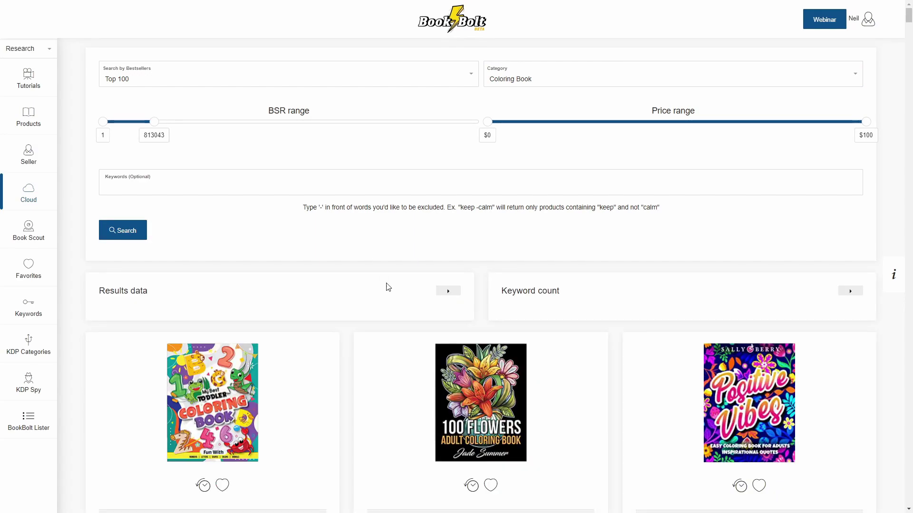
{"action": "left_click", "coordinate": [455, 294]}
{"action": "scroll", "coordinate": [503, 235], "scroll_direction": "down", "scroll_amount": 2}
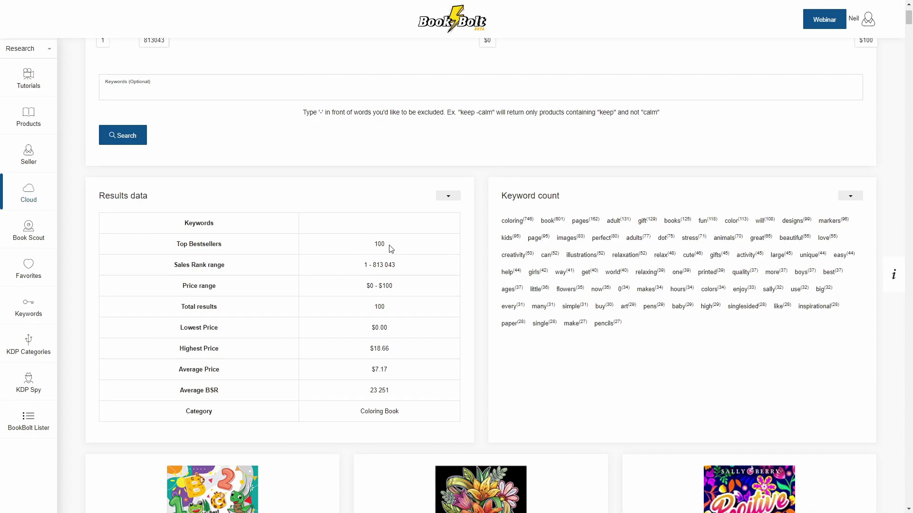
{"action": "left_click_drag", "start_coordinate": [392, 249], "coordinate": [362, 265]}
{"action": "scroll", "coordinate": [277, 156], "scroll_direction": "up", "scroll_amount": 2}
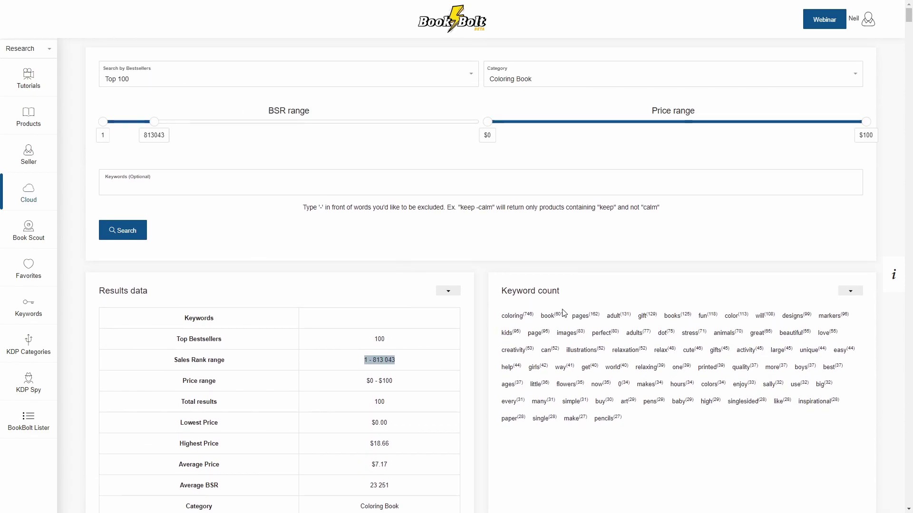
{"action": "left_click", "coordinate": [448, 291]}
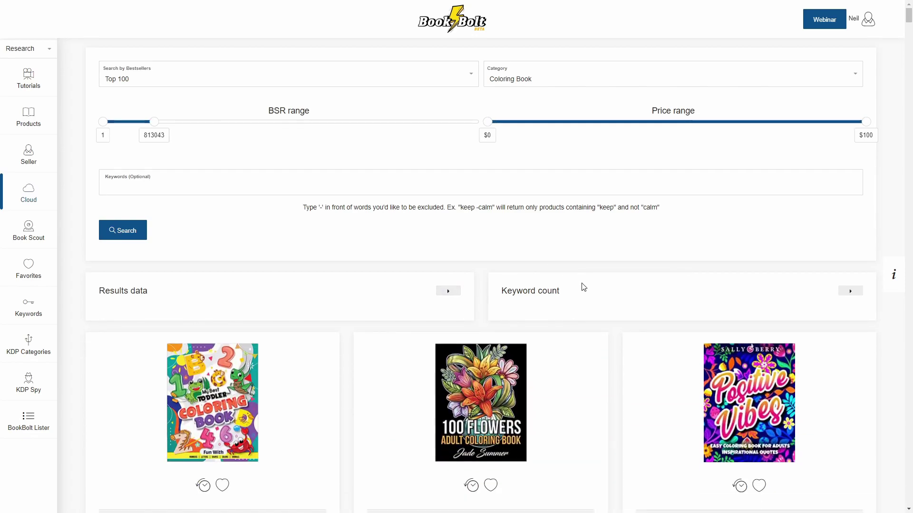
{"action": "scroll", "coordinate": [584, 285], "scroll_direction": "down", "scroll_amount": 3}
{"action": "scroll", "coordinate": [583, 288], "scroll_direction": "down", "scroll_amount": 2}
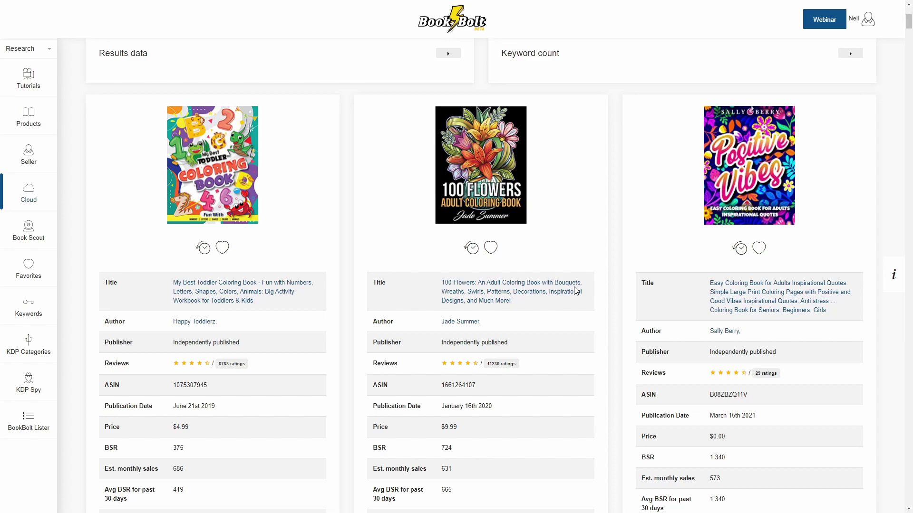
{"action": "scroll", "coordinate": [328, 232], "scroll_direction": "down", "scroll_amount": 1}
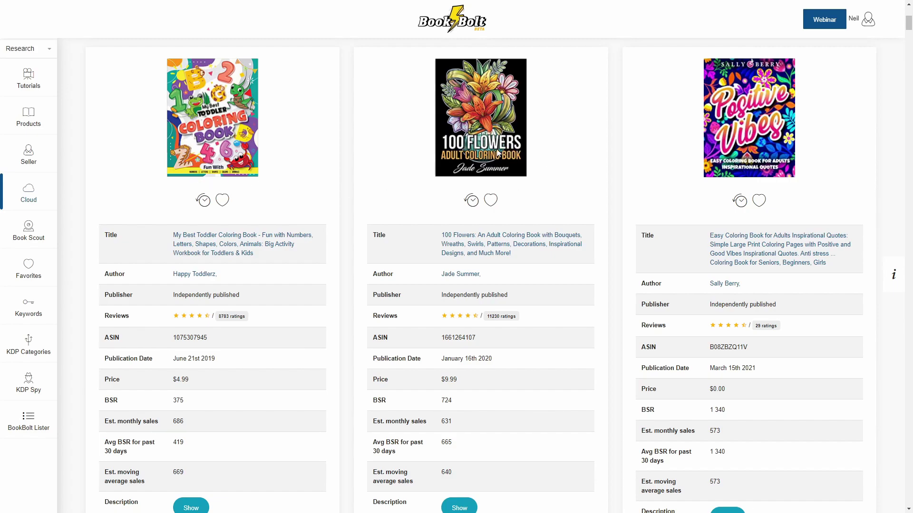
{"action": "scroll", "coordinate": [506, 204], "scroll_direction": "down", "scroll_amount": 2}
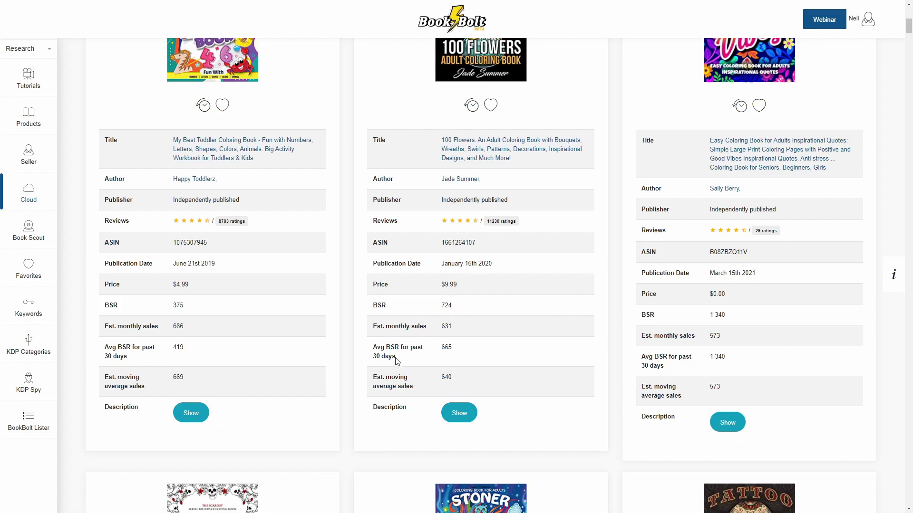
{"action": "left_click_drag", "start_coordinate": [398, 360], "coordinate": [374, 352]}
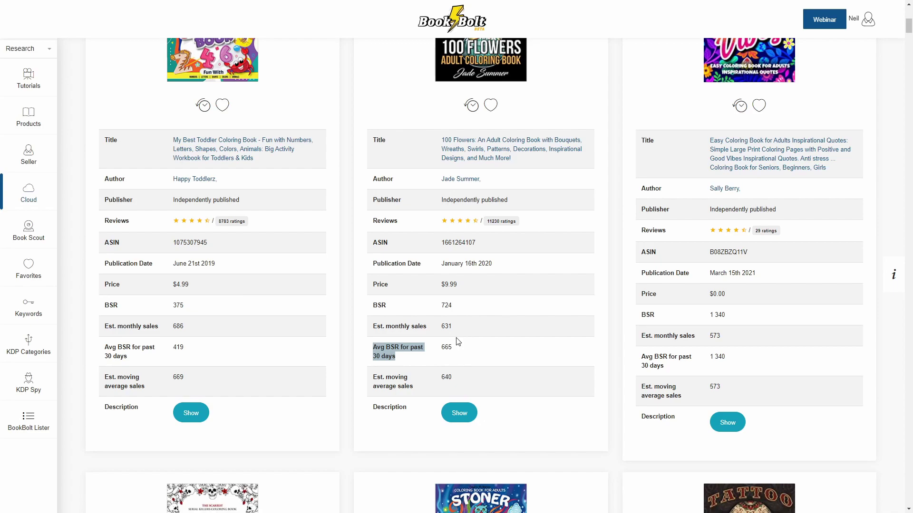
{"action": "left_click_drag", "start_coordinate": [457, 284], "coordinate": [440, 286]}
{"action": "scroll", "coordinate": [454, 306], "scroll_direction": "up", "scroll_amount": 1}
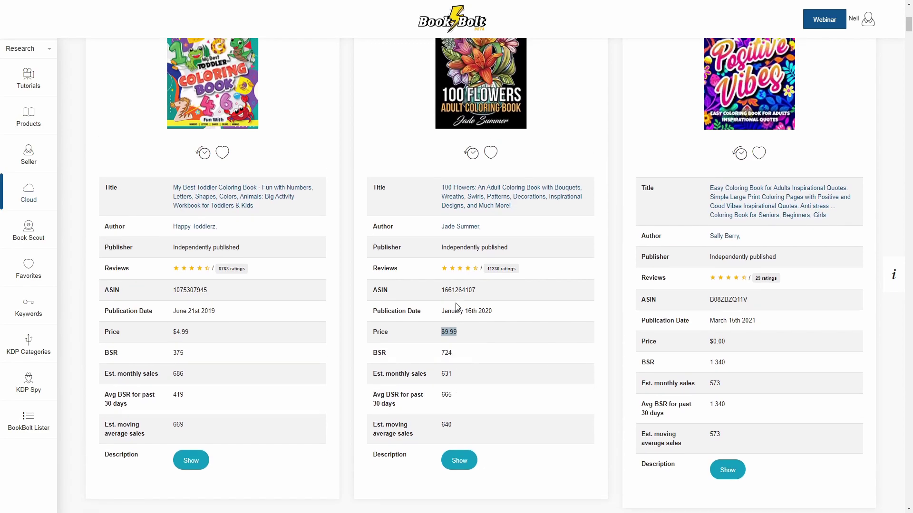
{"action": "left_click", "coordinate": [472, 154]}
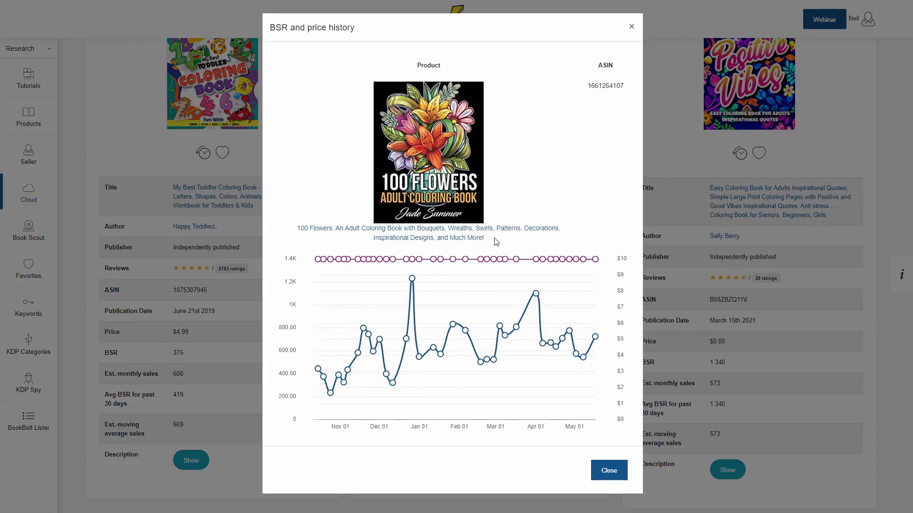
{"action": "mouse_move", "coordinate": [320, 261]}
{"action": "mouse_move", "coordinate": [436, 350]}
{"action": "mouse_move", "coordinate": [466, 333]}
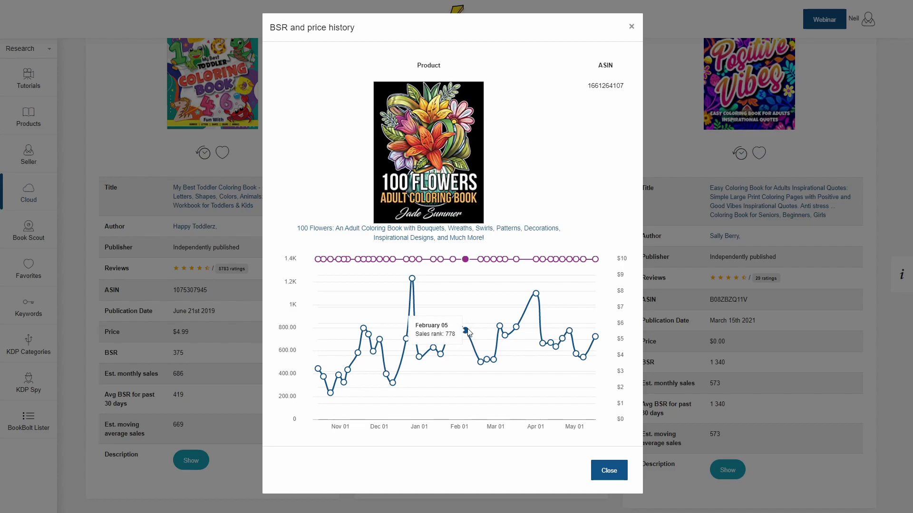
{"action": "mouse_move", "coordinate": [487, 364]}
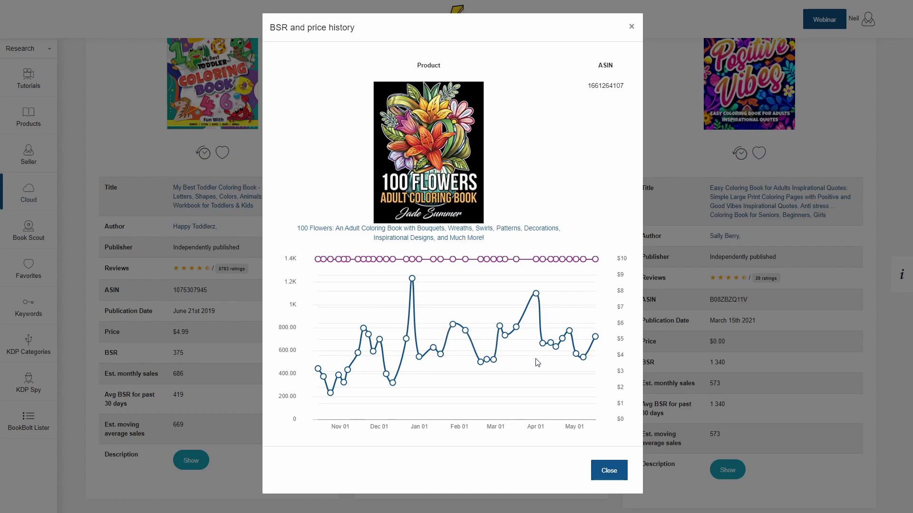
{"action": "left_click", "coordinate": [604, 470]}
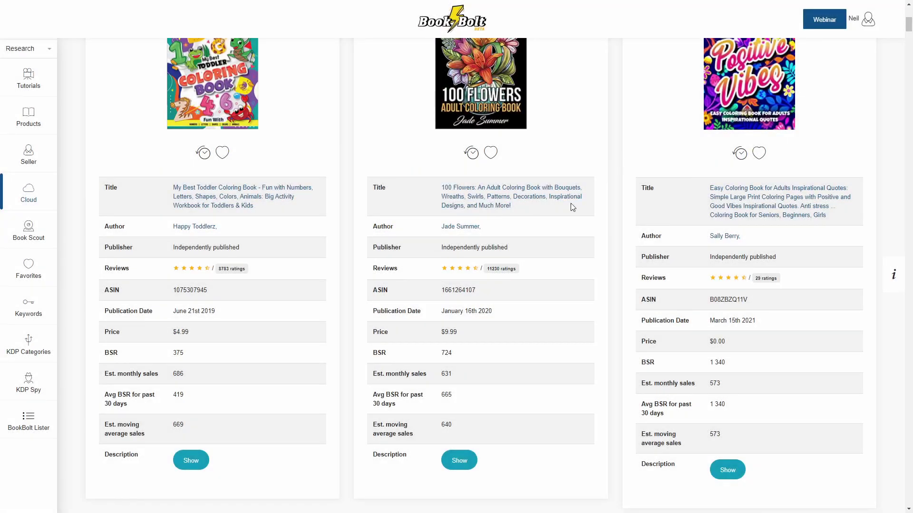
{"action": "scroll", "coordinate": [540, 190], "scroll_direction": "up", "scroll_amount": 1}
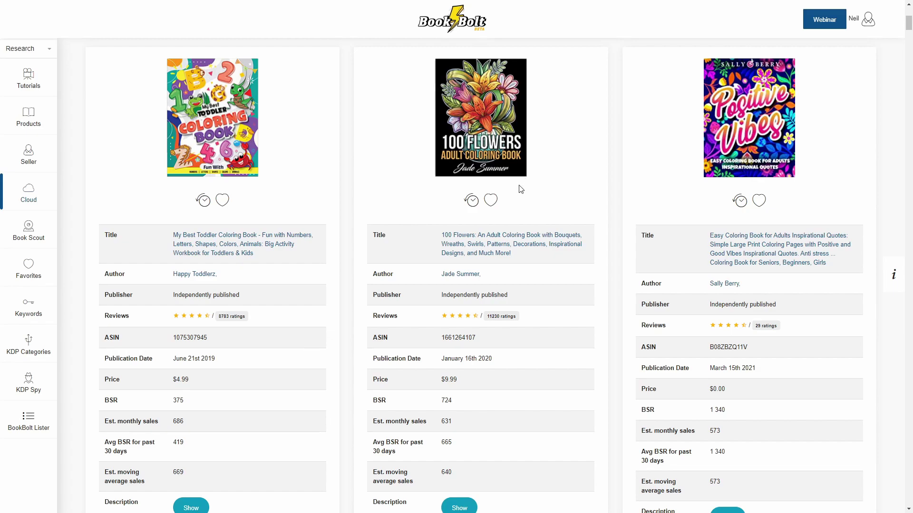
{"action": "scroll", "coordinate": [524, 207], "scroll_direction": "down", "scroll_amount": 5}
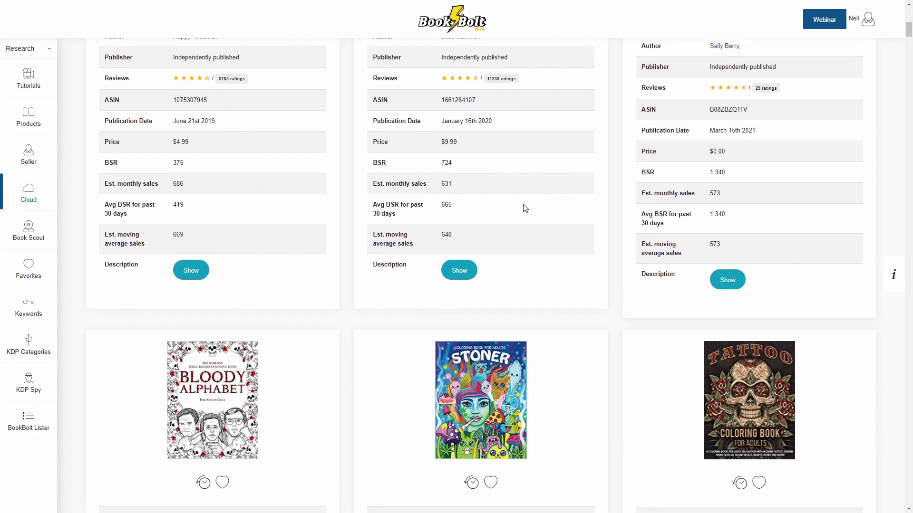
{"action": "scroll", "coordinate": [525, 209], "scroll_direction": "down", "scroll_amount": 2}
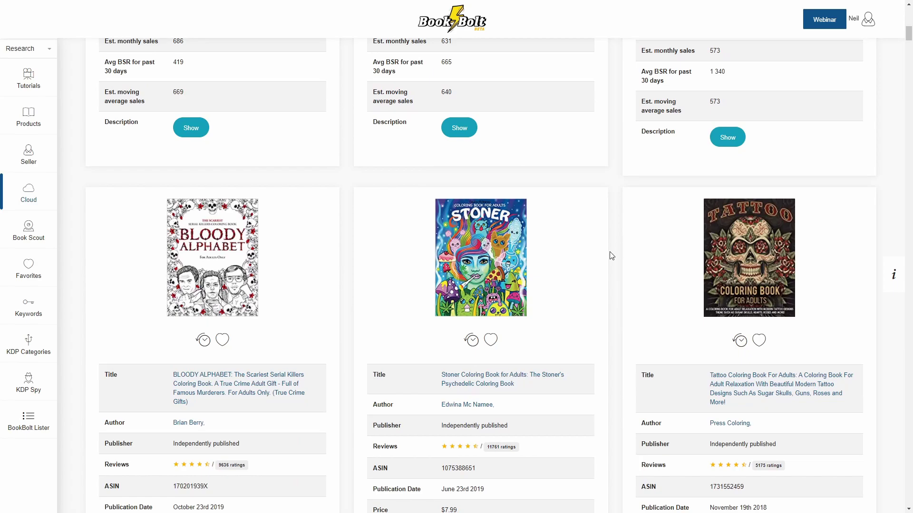
{"action": "scroll", "coordinate": [623, 258], "scroll_direction": "up", "scroll_amount": 10}
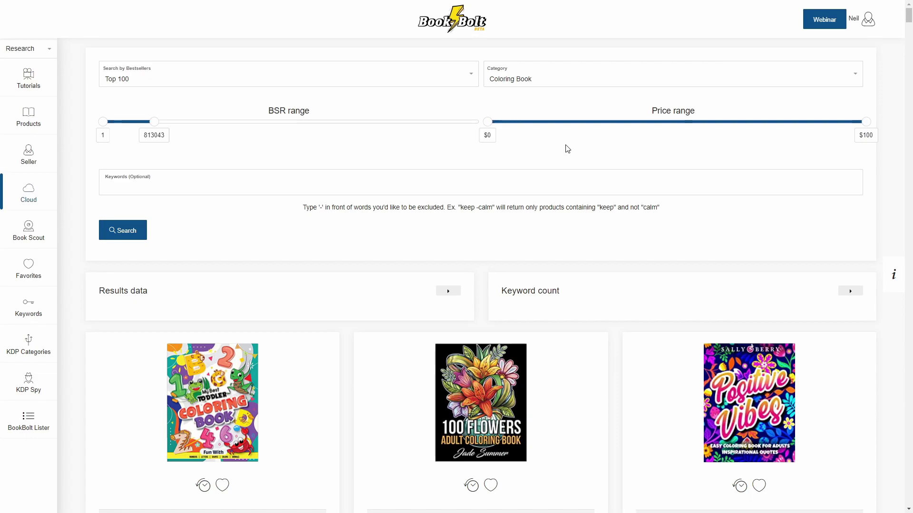
{"action": "scroll", "coordinate": [567, 149], "scroll_direction": "down", "scroll_amount": 6}
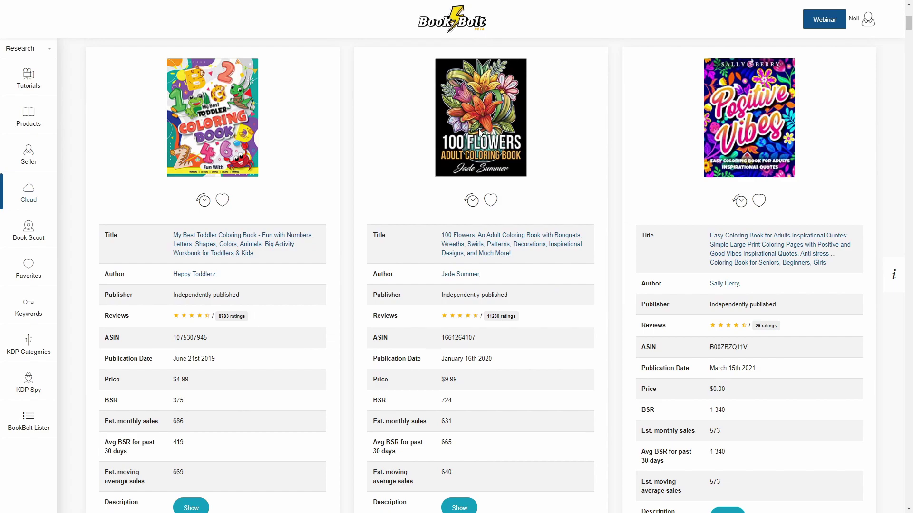
{"action": "scroll", "coordinate": [480, 133], "scroll_direction": "down", "scroll_amount": 8}
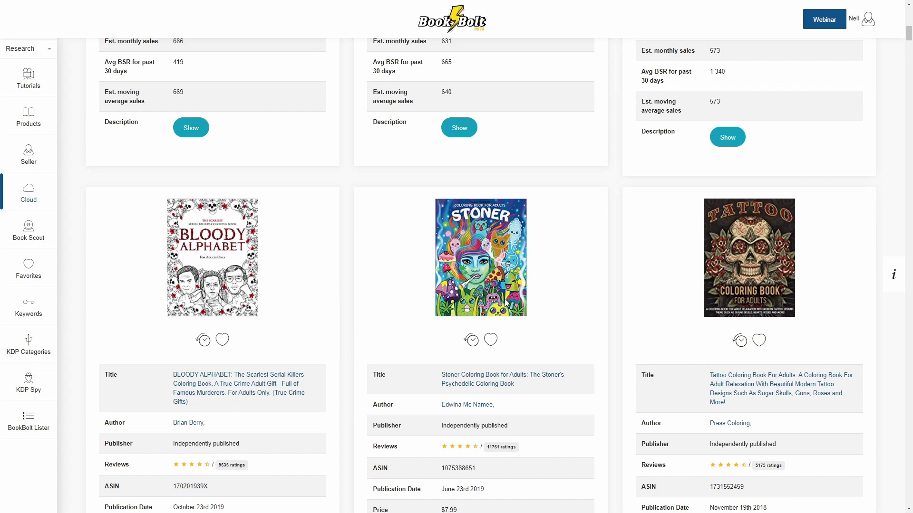
{"action": "scroll", "coordinate": [503, 301], "scroll_direction": "down", "scroll_amount": 2}
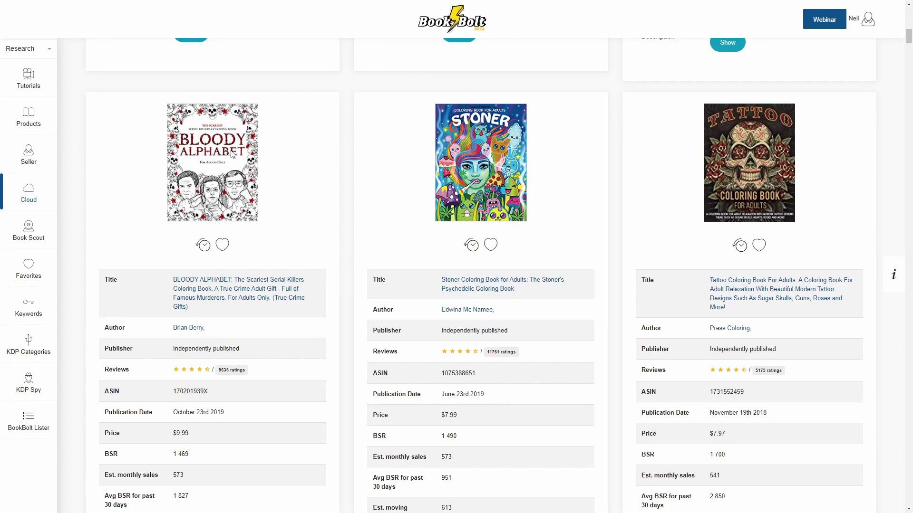
{"action": "scroll", "coordinate": [428, 235], "scroll_direction": "down", "scroll_amount": 2}
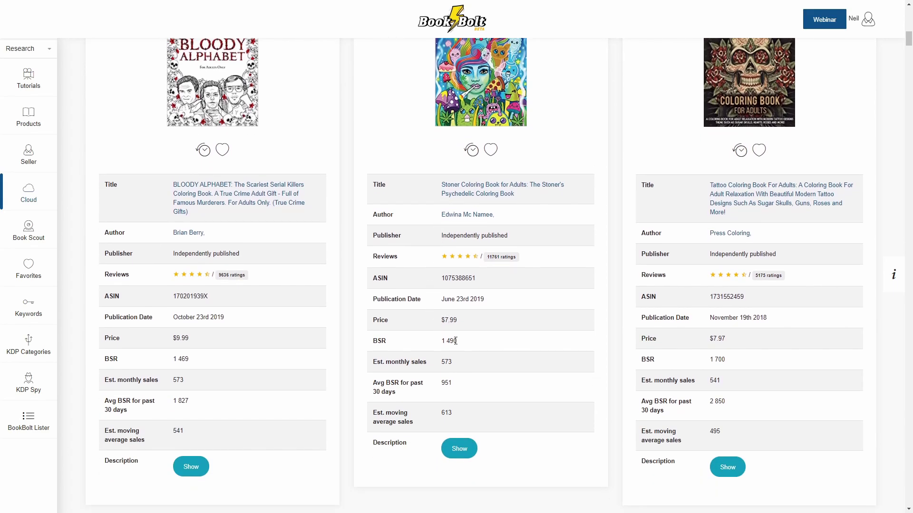
{"action": "left_click_drag", "start_coordinate": [457, 342], "coordinate": [443, 342]}
{"action": "left_click_drag", "start_coordinate": [452, 384], "coordinate": [446, 385]}
{"action": "scroll", "coordinate": [350, 298], "scroll_direction": "up", "scroll_amount": 2}
{"action": "scroll", "coordinate": [204, 478], "scroll_direction": "down", "scroll_amount": 3}
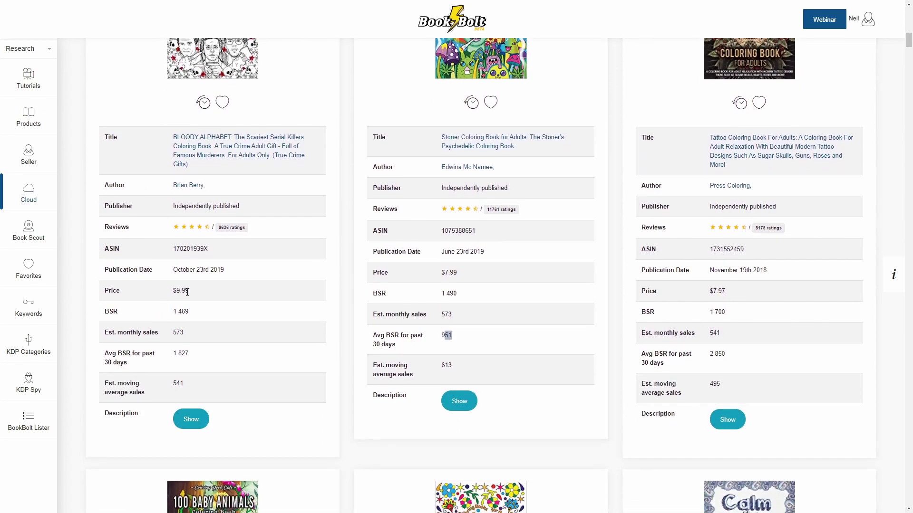
{"action": "left_click_drag", "start_coordinate": [190, 291], "coordinate": [173, 294]}
{"action": "left_click_drag", "start_coordinate": [458, 274], "coordinate": [440, 275]}
{"action": "left_click_drag", "start_coordinate": [742, 295], "coordinate": [709, 292]}
{"action": "scroll", "coordinate": [707, 306], "scroll_direction": "down", "scroll_amount": 4}
{"action": "scroll", "coordinate": [706, 306], "scroll_direction": "down", "scroll_amount": 4}
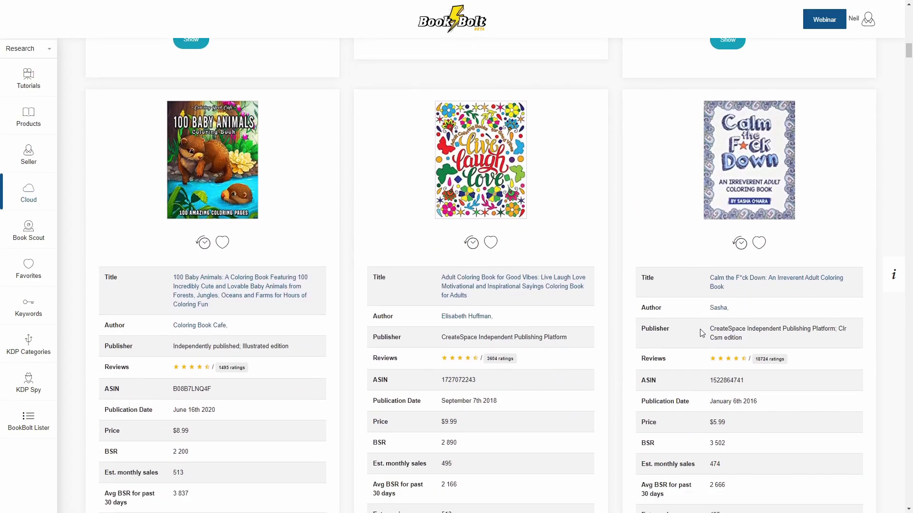
{"action": "scroll", "coordinate": [702, 335], "scroll_direction": "down", "scroll_amount": 2}
{"action": "scroll", "coordinate": [528, 362], "scroll_direction": "up", "scroll_amount": 4}
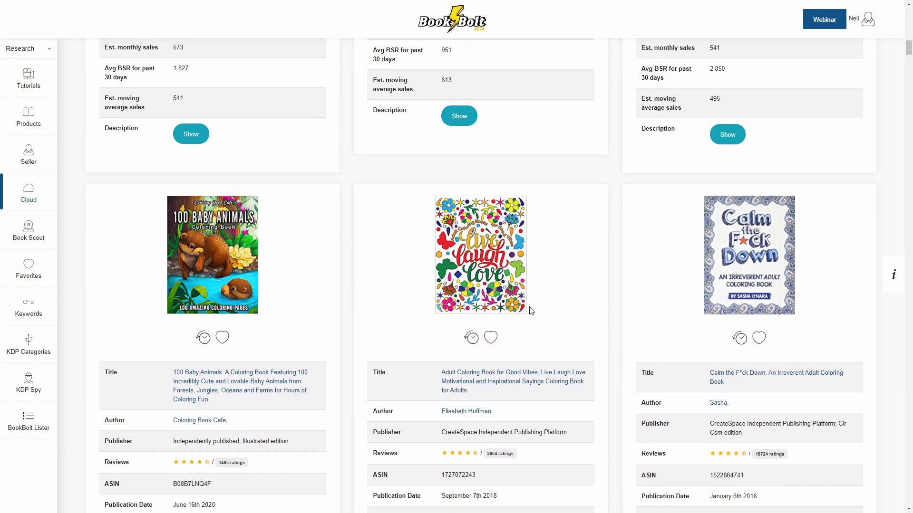
Switch the category to Sketch Book and rerun the Top 100 bestseller search.
{"action": "scroll", "coordinate": [635, 285], "scroll_direction": "up", "scroll_amount": 20}
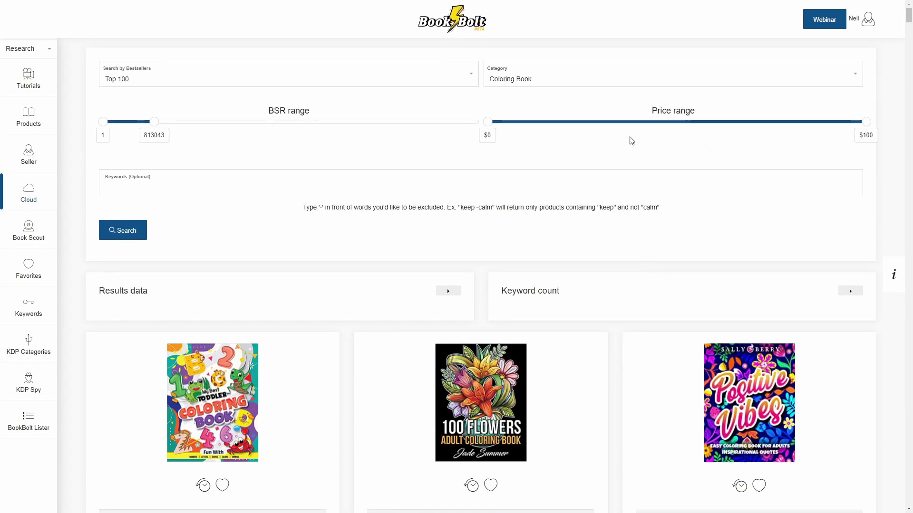
{"action": "left_click", "coordinate": [545, 83]}
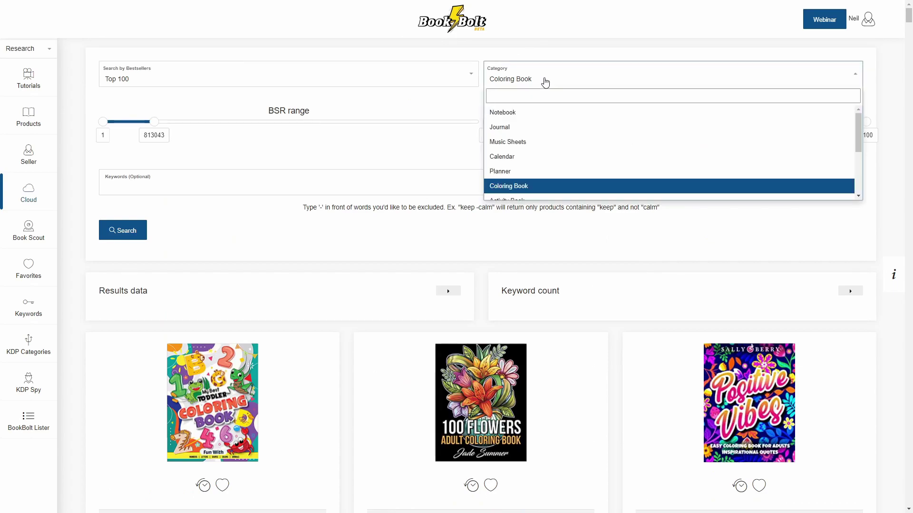
{"action": "scroll", "coordinate": [593, 146], "scroll_direction": "down", "scroll_amount": 3}
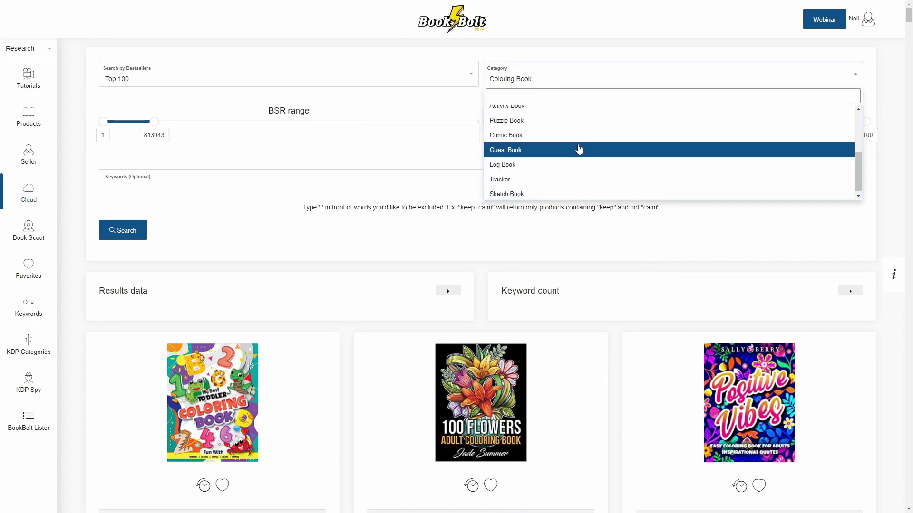
{"action": "left_click", "coordinate": [521, 193]}
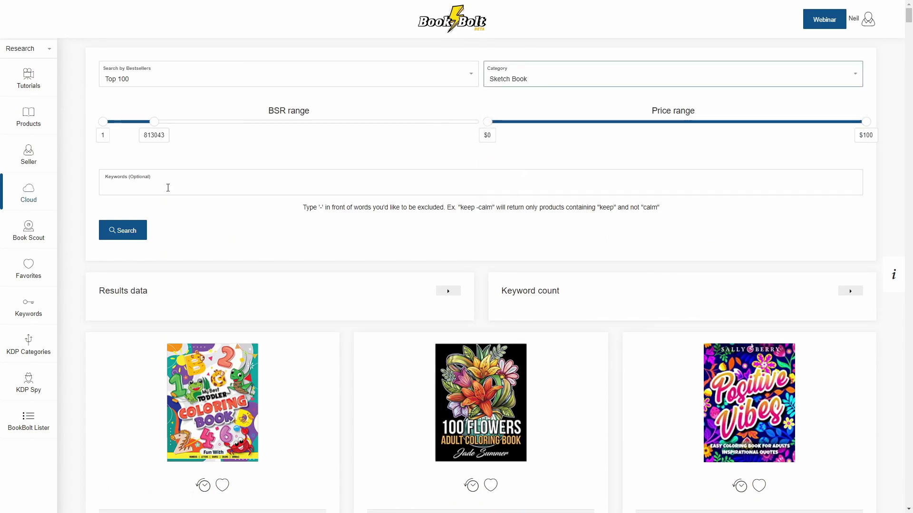
{"action": "left_click", "coordinate": [132, 234]}
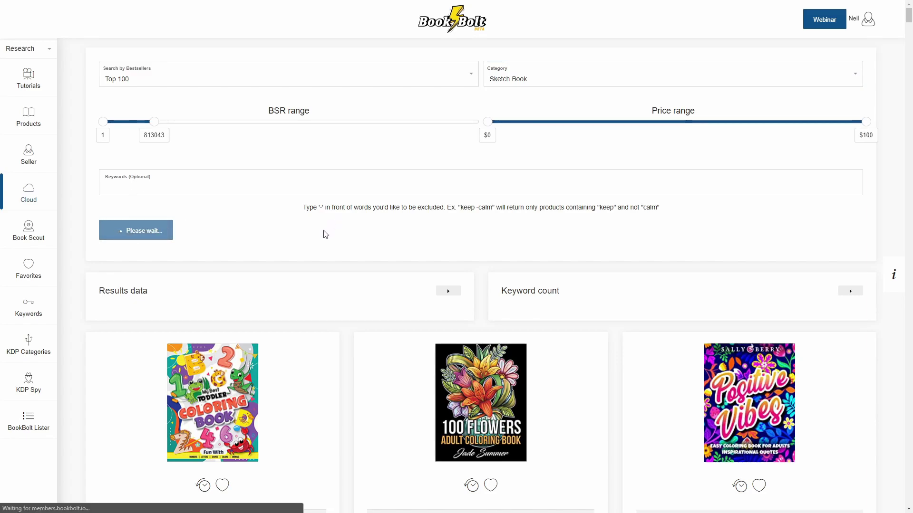
{"action": "scroll", "coordinate": [366, 297], "scroll_direction": "down", "scroll_amount": 5}
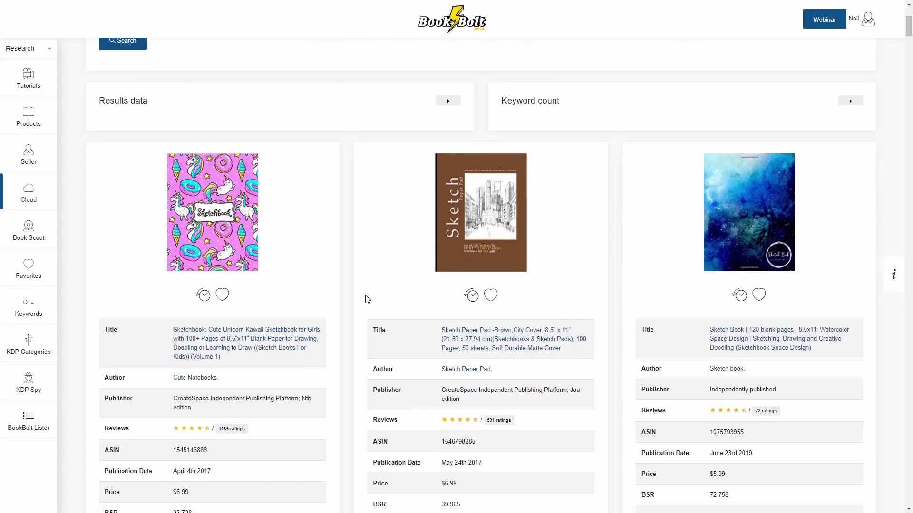
{"action": "scroll", "coordinate": [360, 293], "scroll_direction": "down", "scroll_amount": 1}
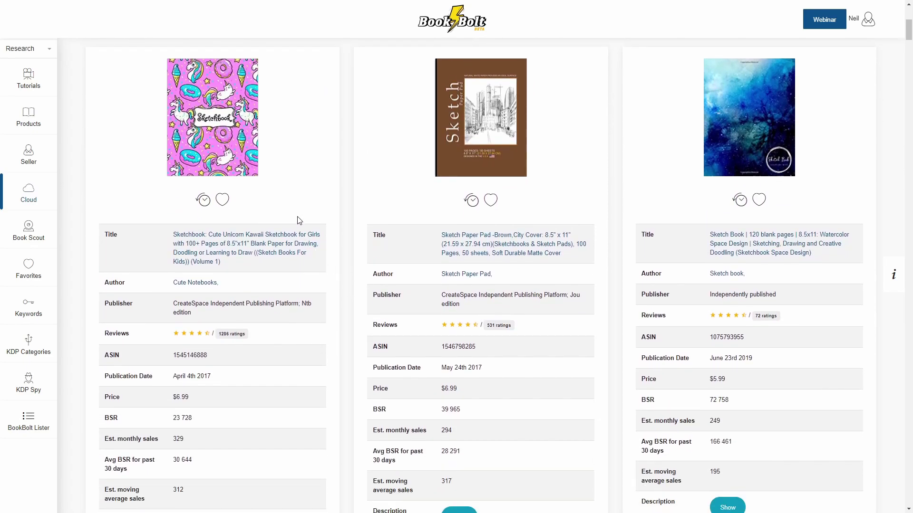
{"action": "scroll", "coordinate": [297, 220], "scroll_direction": "down", "scroll_amount": 2}
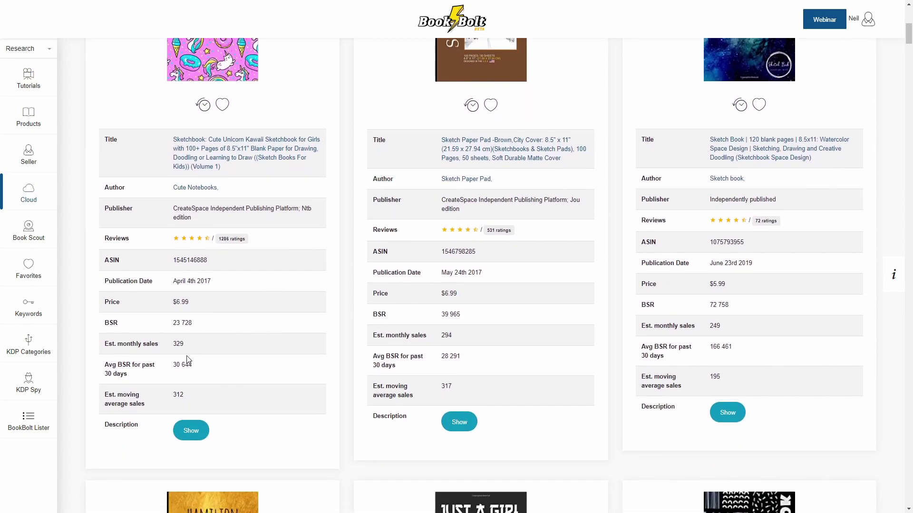
{"action": "double_click", "coordinate": [196, 324]}
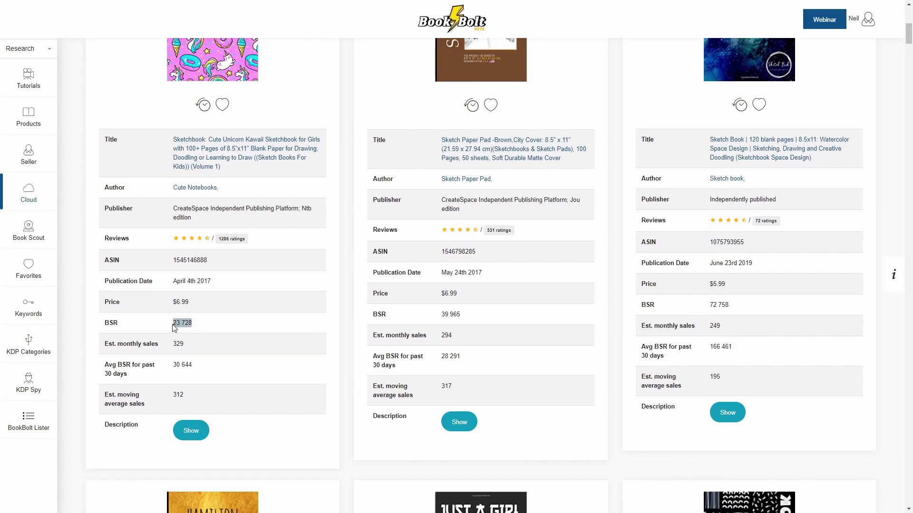
{"action": "left_click", "coordinate": [191, 366]}
{"action": "left_click_drag", "start_coordinate": [191, 366], "coordinate": [172, 369]}
{"action": "left_click_drag", "start_coordinate": [188, 301], "coordinate": [172, 302]}
{"action": "scroll", "coordinate": [179, 101], "scroll_direction": "up", "scroll_amount": 2}
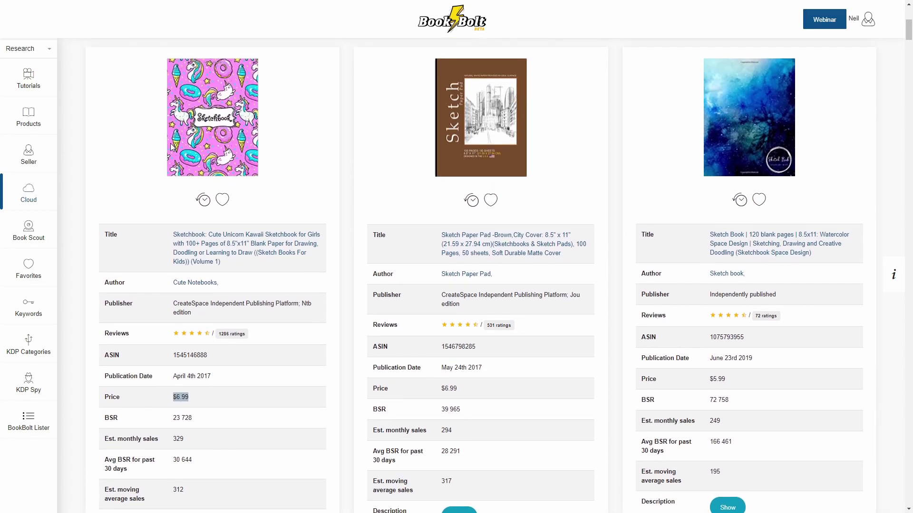
{"action": "left_click", "coordinate": [205, 202]}
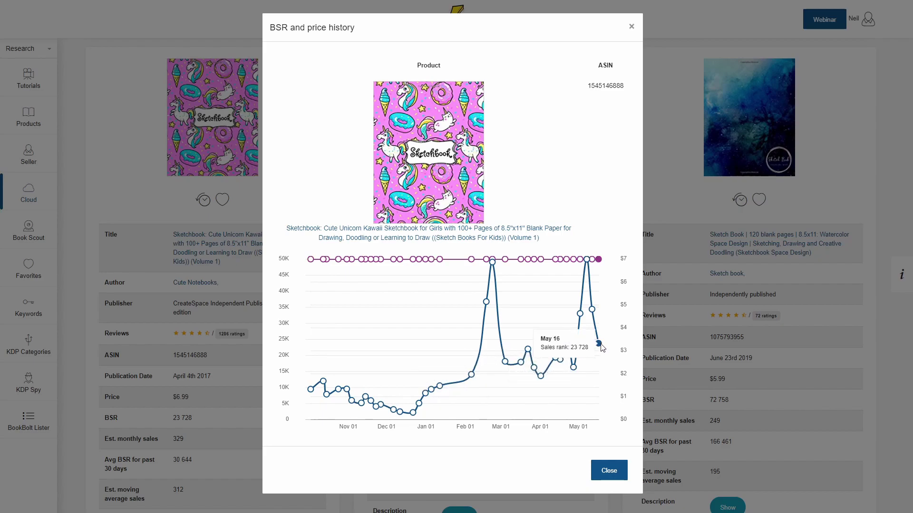
{"action": "left_click", "coordinate": [631, 28]}
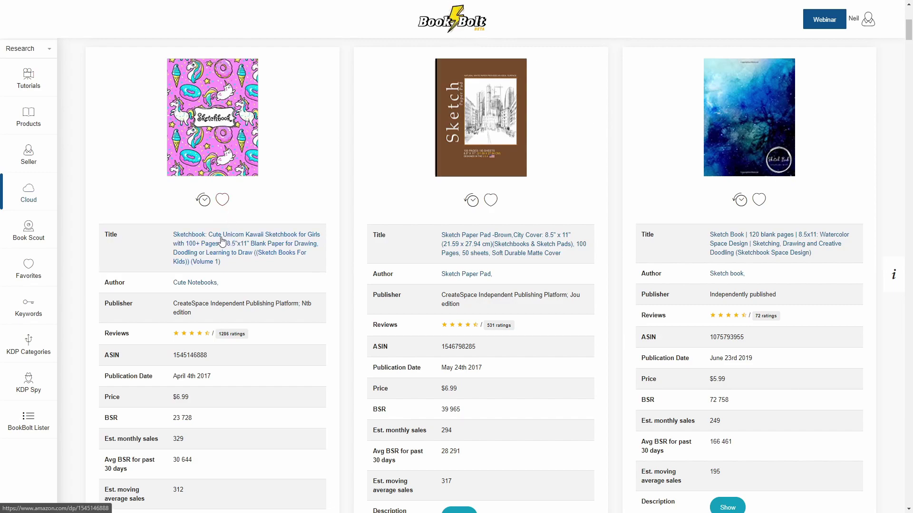
{"action": "scroll", "coordinate": [597, 265], "scroll_direction": "down", "scroll_amount": 7}
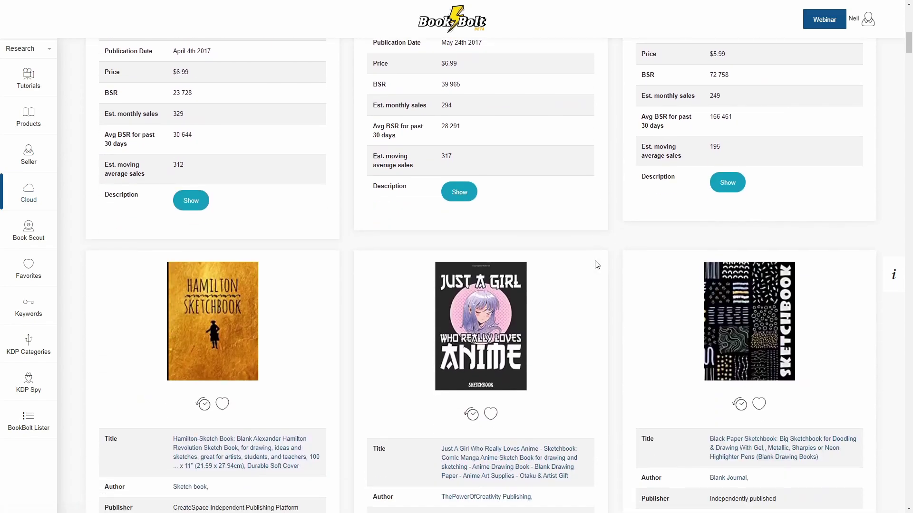
{"action": "scroll", "coordinate": [597, 265], "scroll_direction": "down", "scroll_amount": 3}
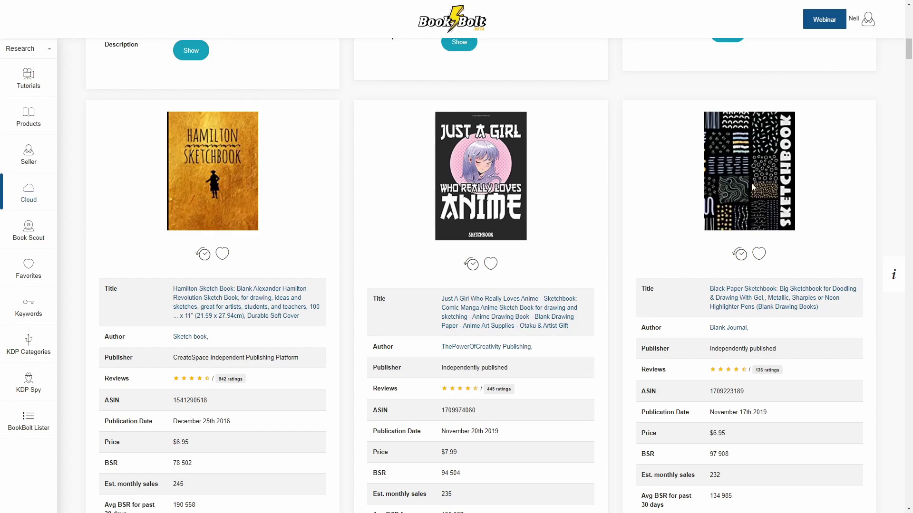
{"action": "scroll", "coordinate": [752, 186], "scroll_direction": "down", "scroll_amount": 9}
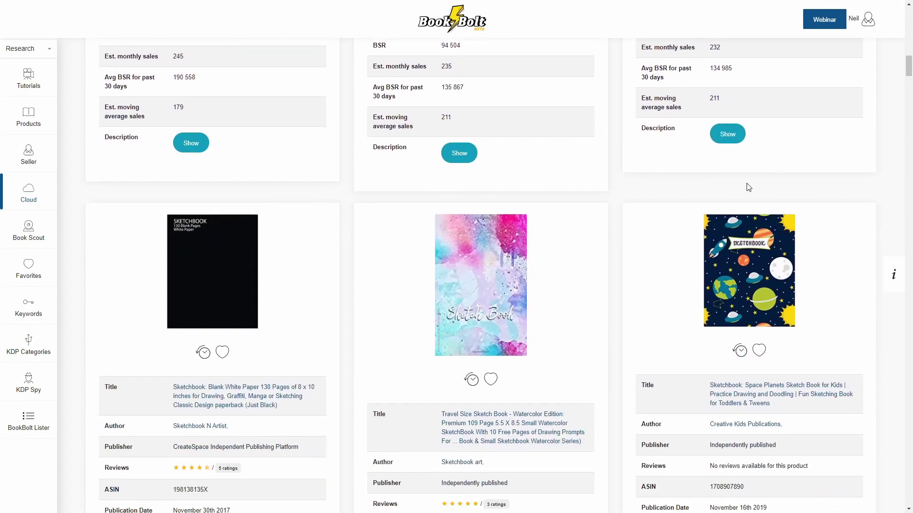
{"action": "scroll", "coordinate": [717, 212], "scroll_direction": "down", "scroll_amount": 1}
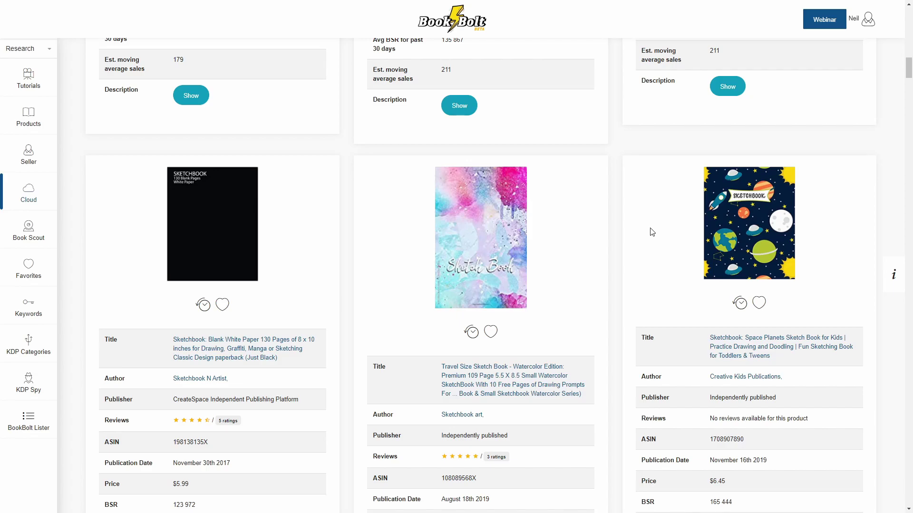
{"action": "scroll", "coordinate": [658, 233], "scroll_direction": "down", "scroll_amount": 20}
{"action": "scroll", "coordinate": [668, 230], "scroll_direction": "up", "scroll_amount": 8}
{"action": "scroll", "coordinate": [668, 233], "scroll_direction": "up", "scroll_amount": 9}
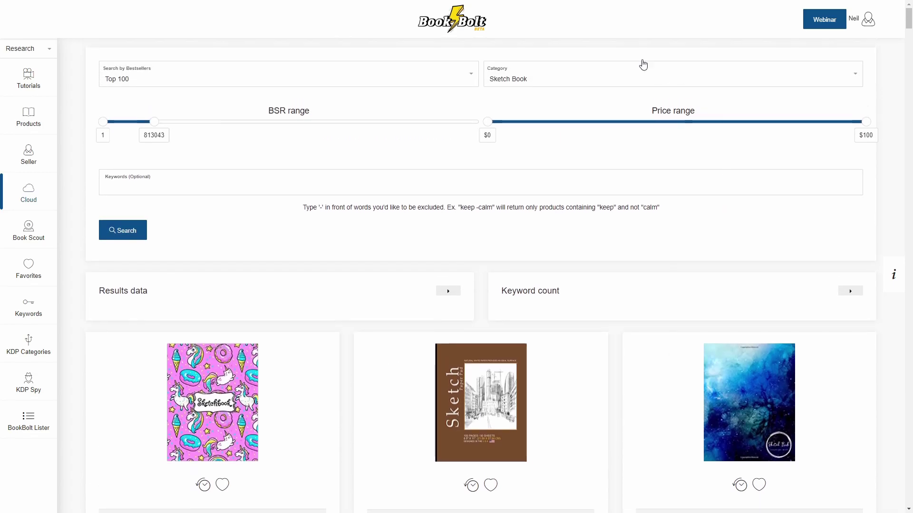
Go to the Products page and choose Coloring Book from its Category list.
{"action": "left_click", "coordinate": [33, 124]}
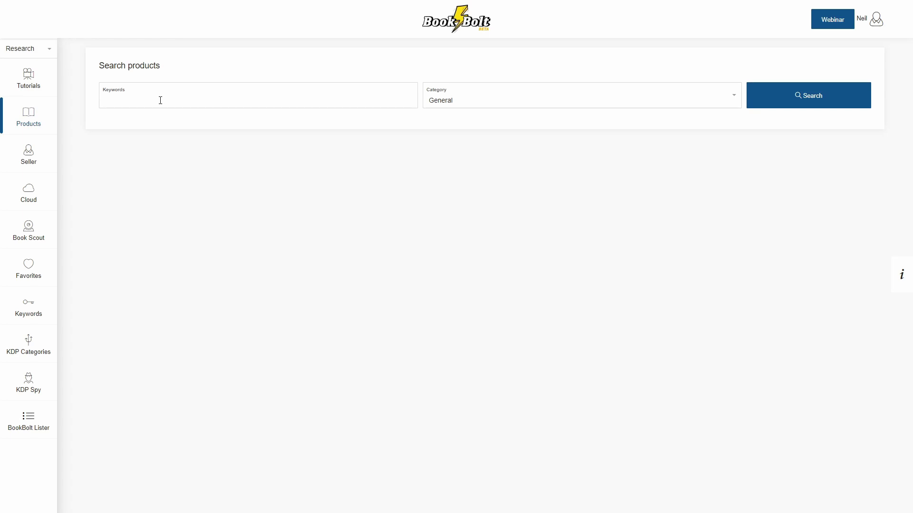
{"action": "left_click", "coordinate": [498, 112]}
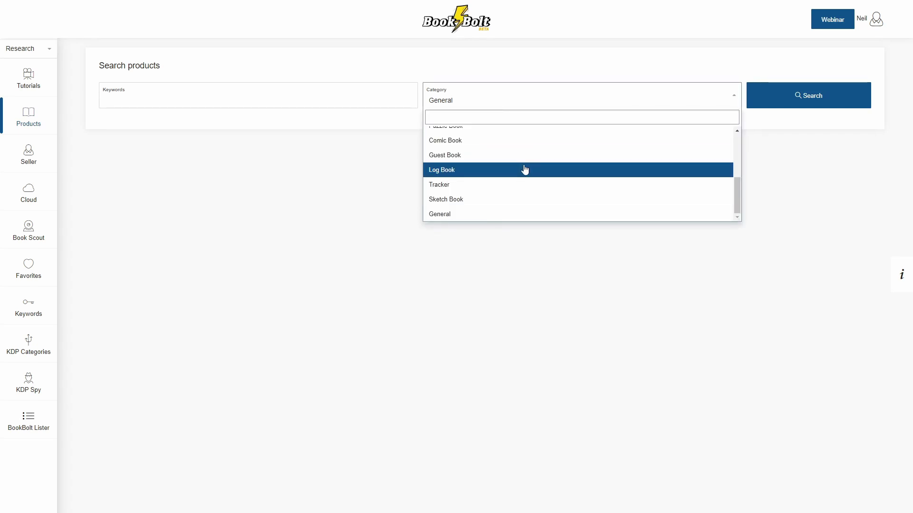
{"action": "scroll", "coordinate": [546, 192], "scroll_direction": "up", "scroll_amount": 5}
{"action": "scroll", "coordinate": [538, 193], "scroll_direction": "down", "scroll_amount": 5}
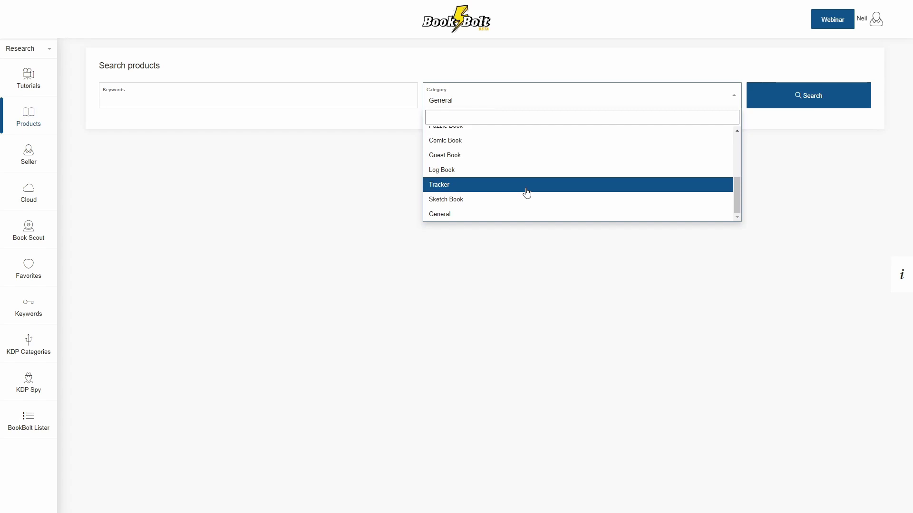
{"action": "scroll", "coordinate": [521, 192], "scroll_direction": "up", "scroll_amount": 3}
{"action": "left_click", "coordinate": [473, 194]}
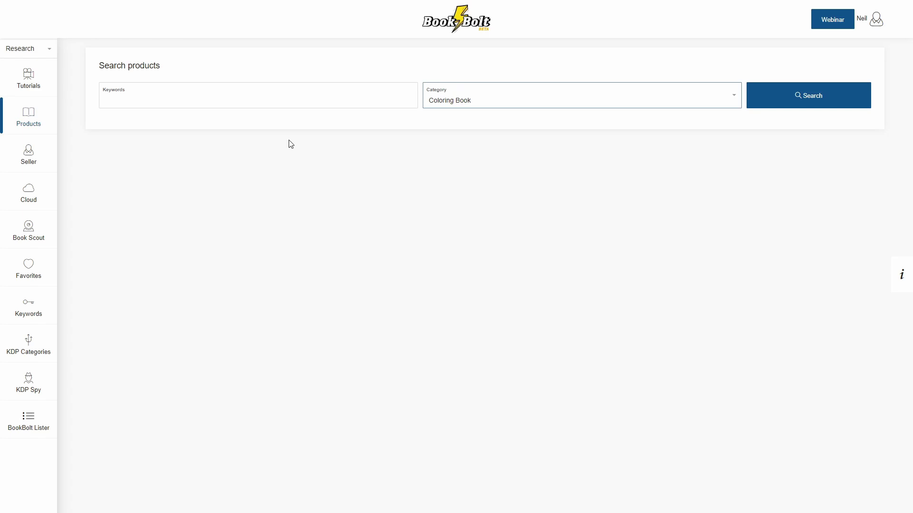
Search Coloring Book products for the keyword 'dog', returning 32 results.
{"action": "left_click", "coordinate": [203, 103]}
{"action": "type", "text": "dog"}
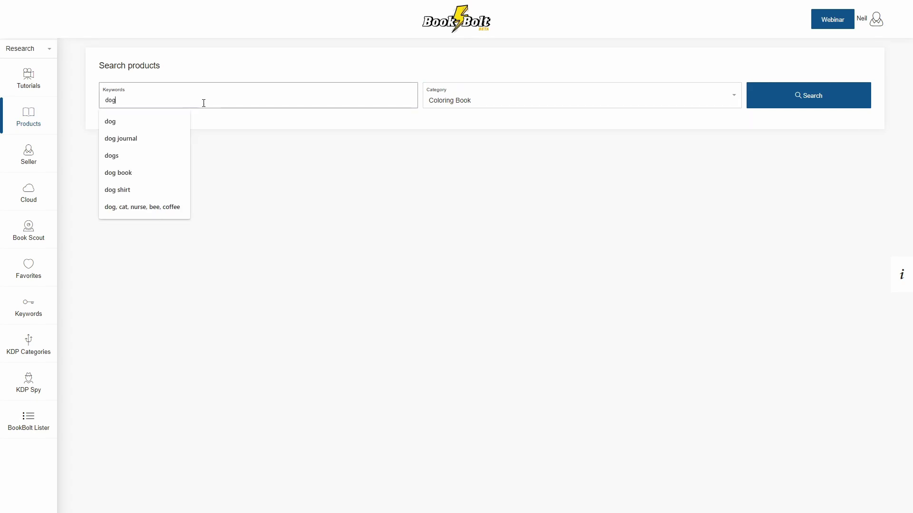
{"action": "left_click", "coordinate": [298, 178]}
{"action": "left_click", "coordinate": [795, 95]}
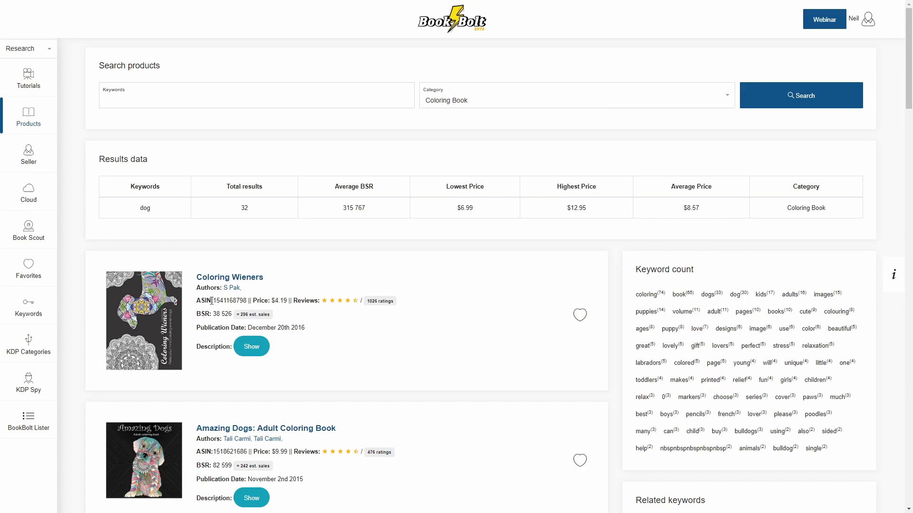
{"action": "left_click_drag", "start_coordinate": [212, 301], "coordinate": [283, 300]}
{"action": "left_click_drag", "start_coordinate": [213, 314], "coordinate": [272, 315]}
{"action": "scroll", "coordinate": [387, 330], "scroll_direction": "down", "scroll_amount": 2}
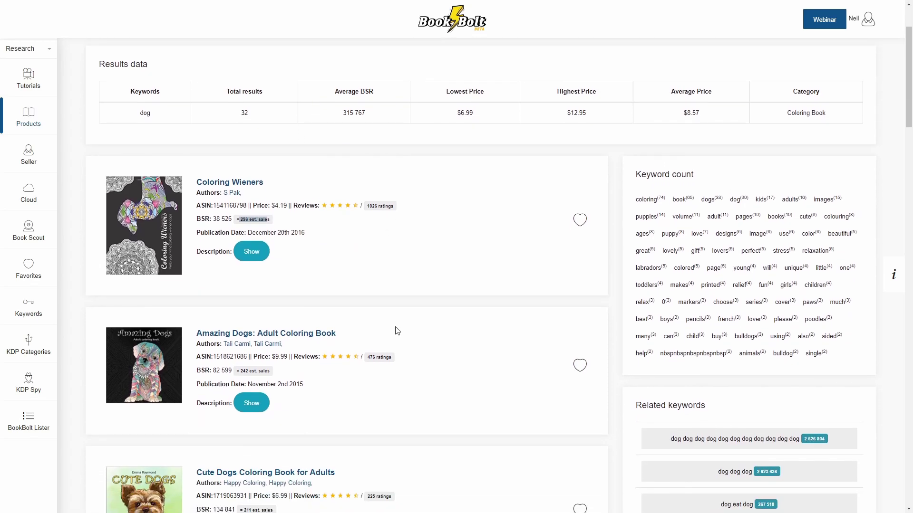
{"action": "scroll", "coordinate": [397, 330], "scroll_direction": "down", "scroll_amount": 1}
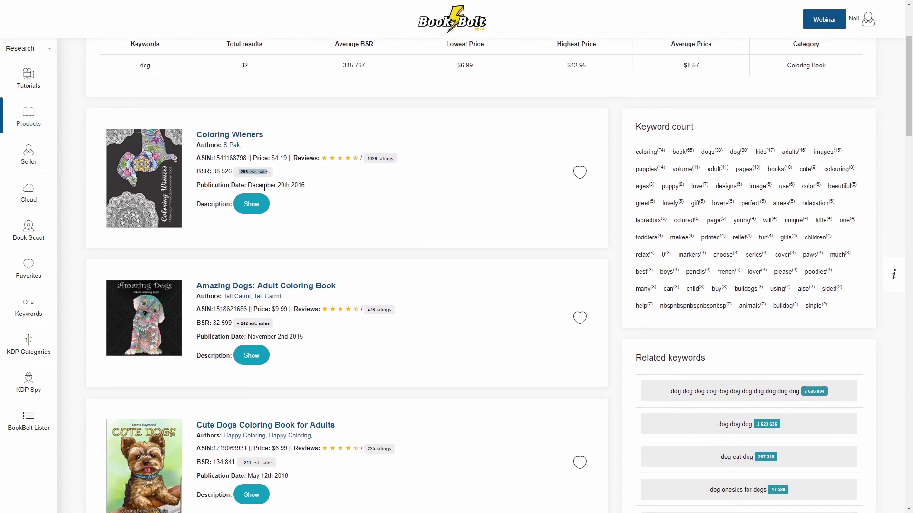
{"action": "scroll", "coordinate": [318, 247], "scroll_direction": "down", "scroll_amount": 2}
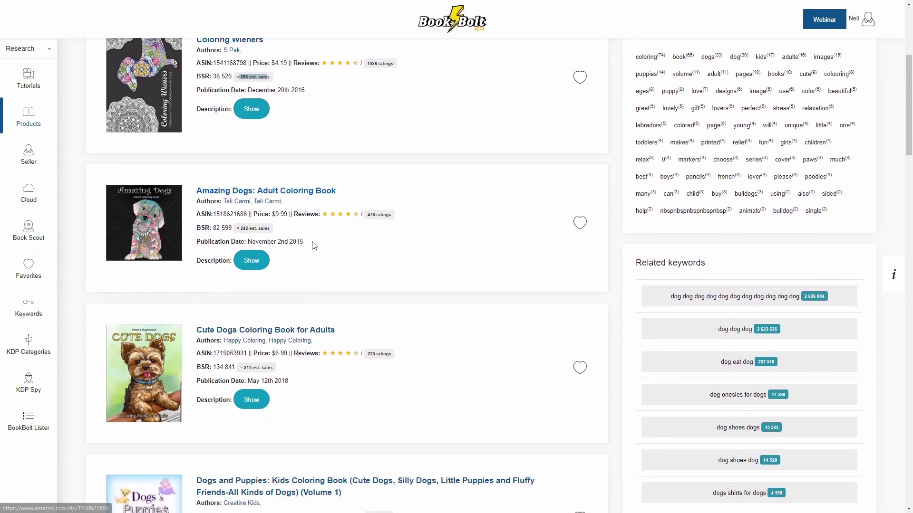
{"action": "scroll", "coordinate": [315, 242], "scroll_direction": "down", "scroll_amount": 2}
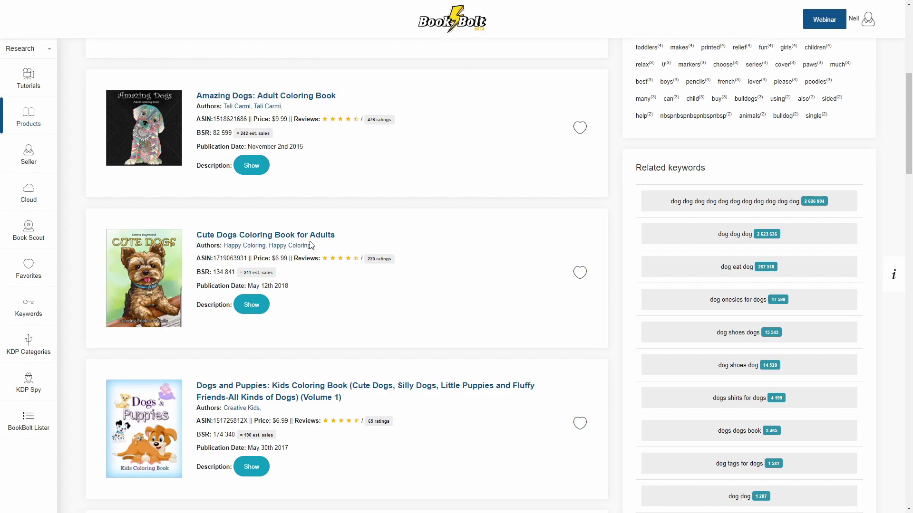
{"action": "scroll", "coordinate": [342, 240], "scroll_direction": "down", "scroll_amount": 6}
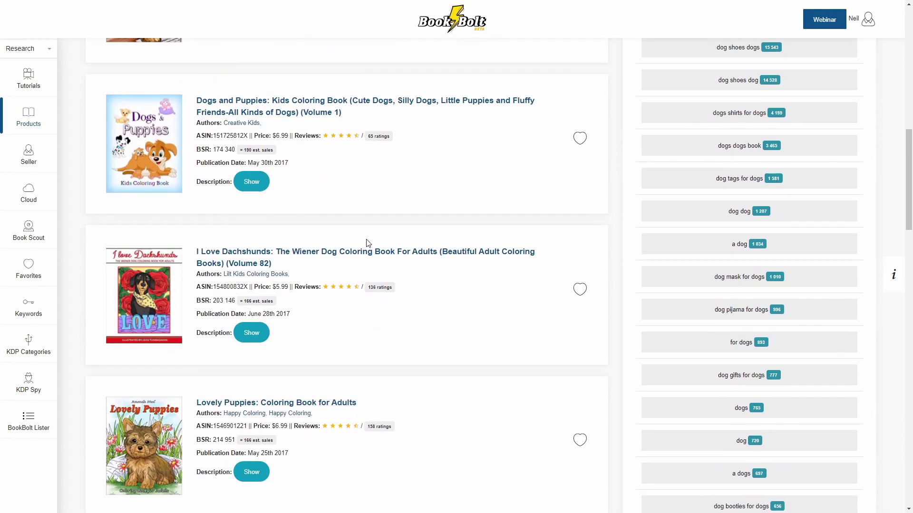
{"action": "scroll", "coordinate": [377, 269], "scroll_direction": "down", "scroll_amount": 2}
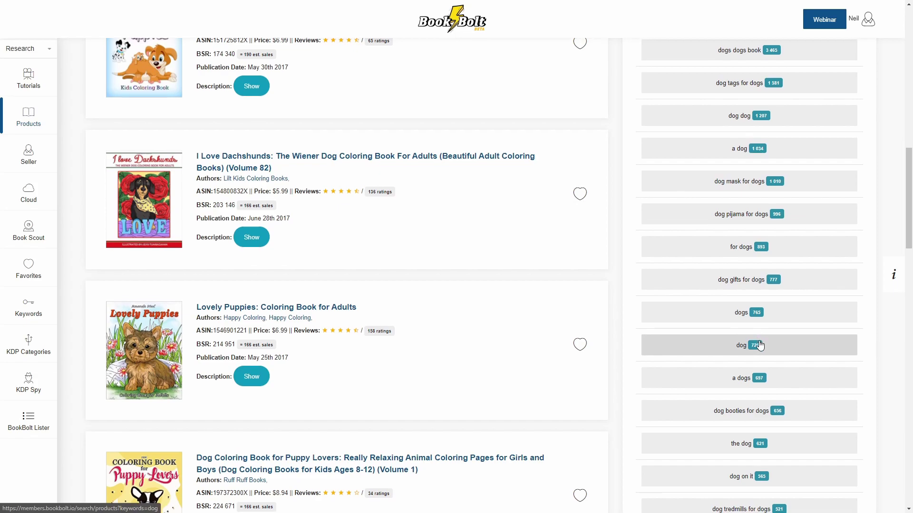
{"action": "scroll", "coordinate": [761, 337], "scroll_direction": "down", "scroll_amount": 3}
{"action": "scroll", "coordinate": [760, 349], "scroll_direction": "down", "scroll_amount": 2}
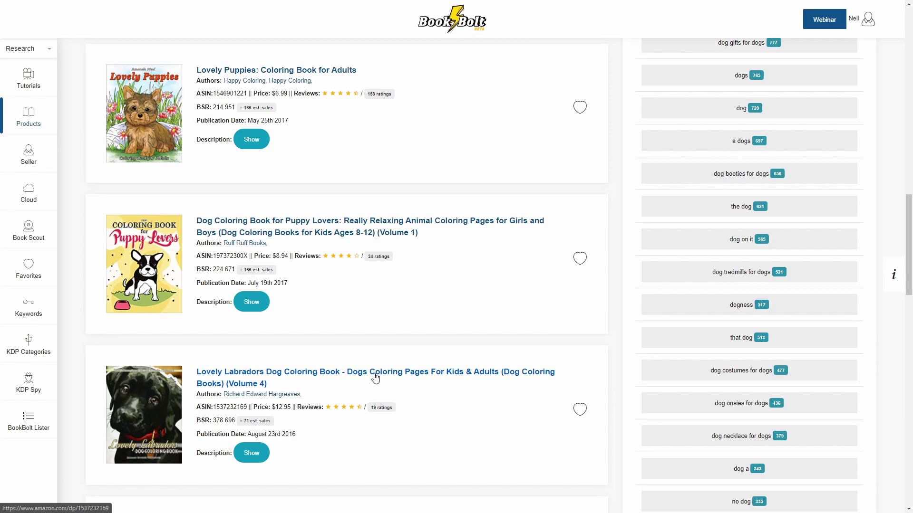
{"action": "scroll", "coordinate": [401, 358], "scroll_direction": "up", "scroll_amount": 15}
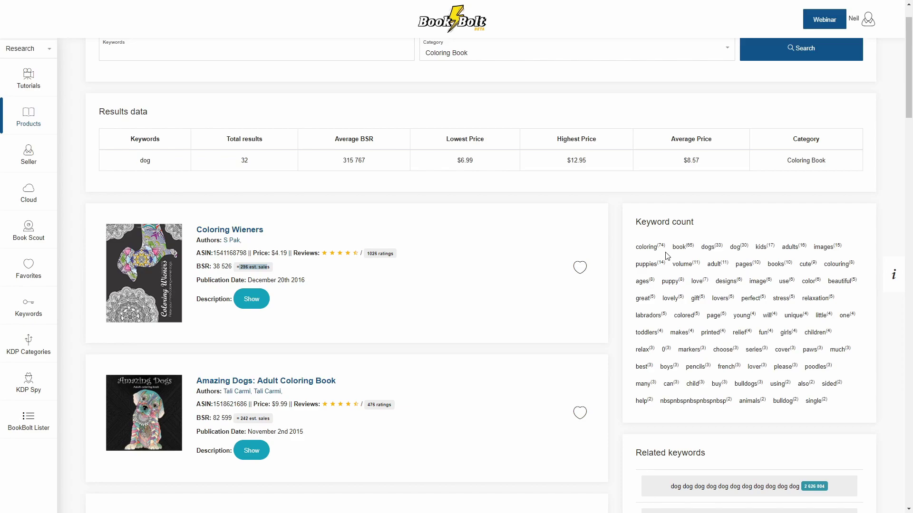
{"action": "scroll", "coordinate": [620, 270], "scroll_direction": "up", "scroll_amount": 1}
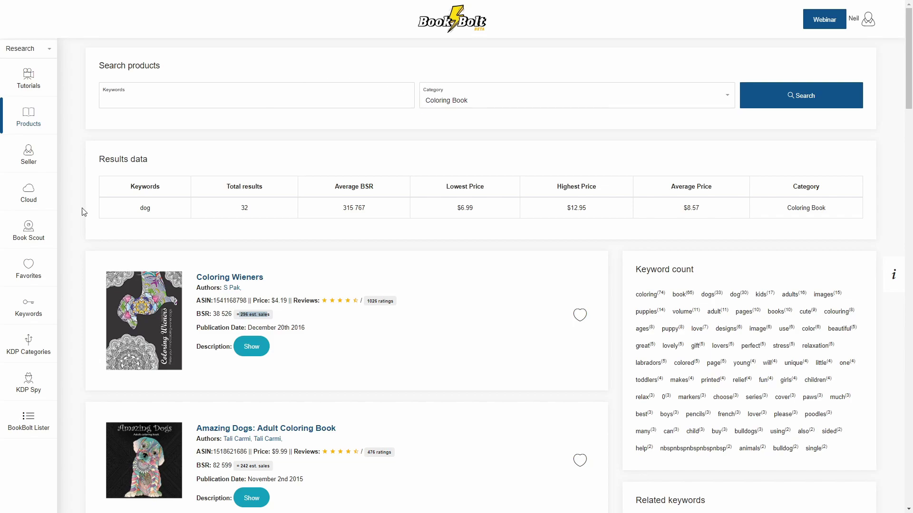
Return to the Cloud bestseller search and scroll through its Category list.
{"action": "left_click", "coordinate": [32, 201]}
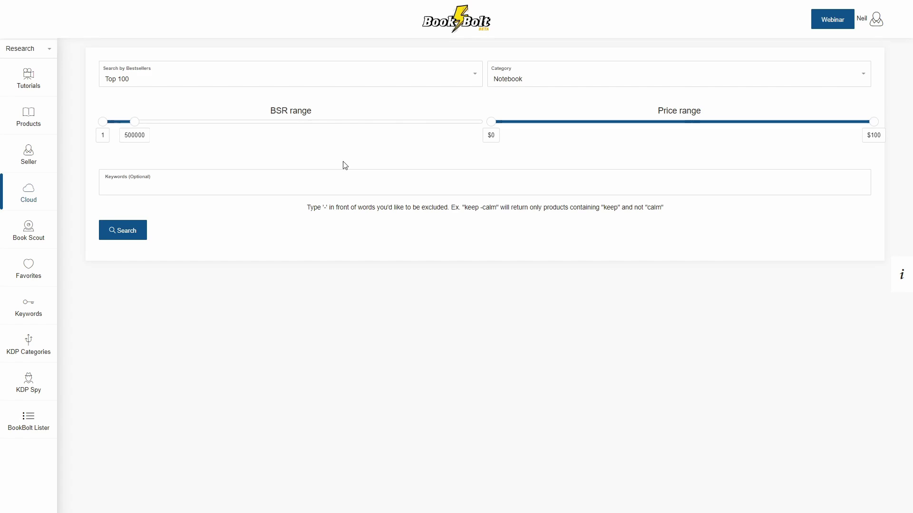
{"action": "left_click", "coordinate": [522, 85]}
{"action": "scroll", "coordinate": [552, 167], "scroll_direction": "down", "scroll_amount": 5}
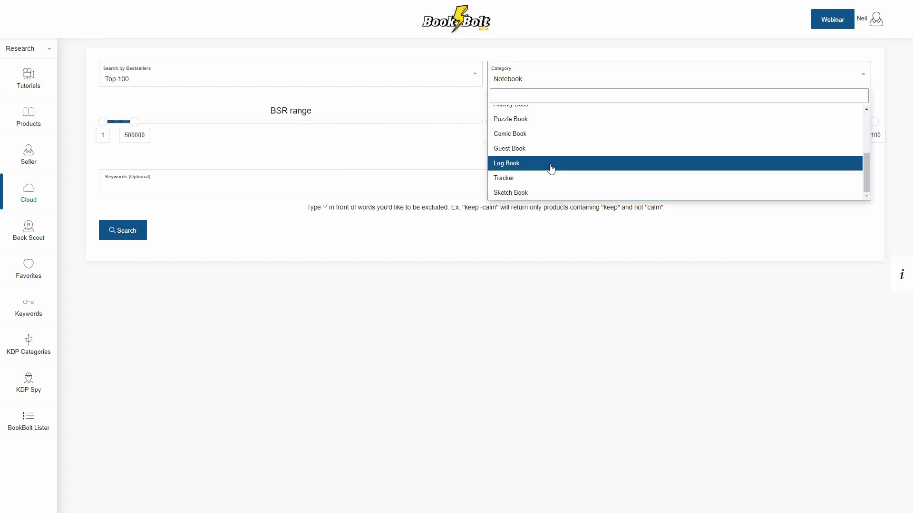